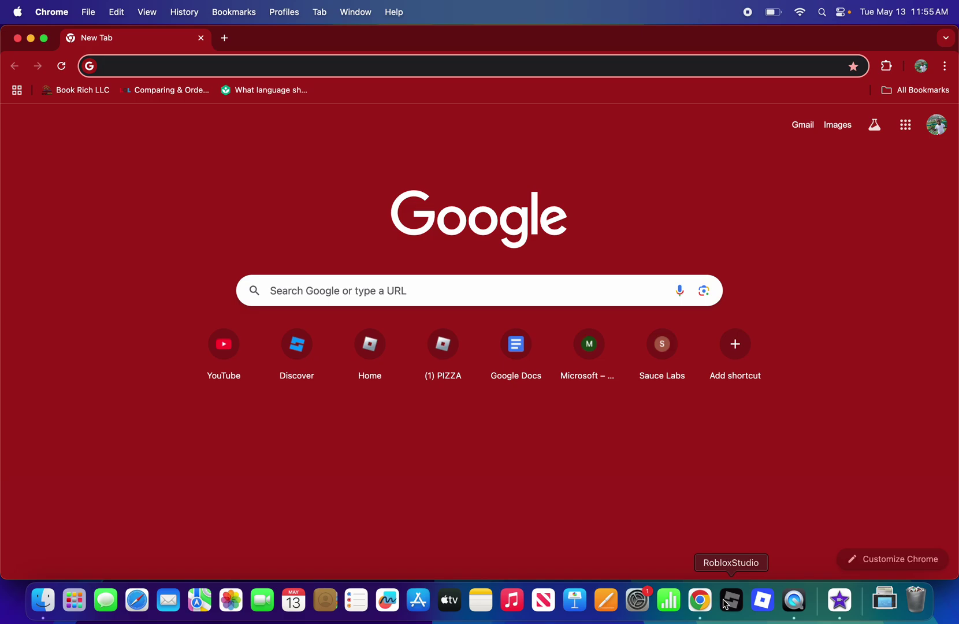
- Launch Roblox Studio and create a new place from the Baseplate template
click(727, 604)
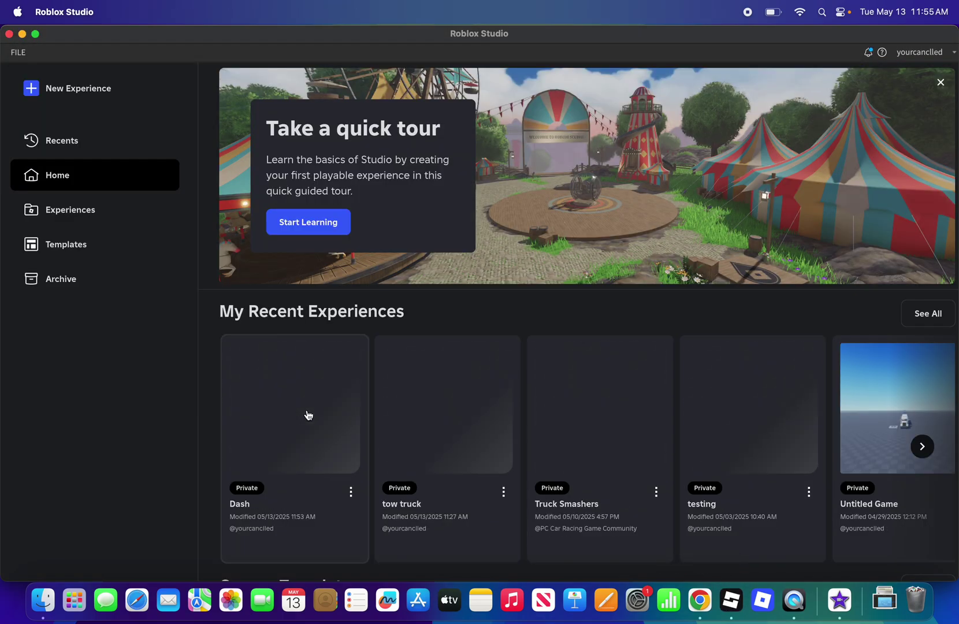
scroll(306, 413, down, 5)
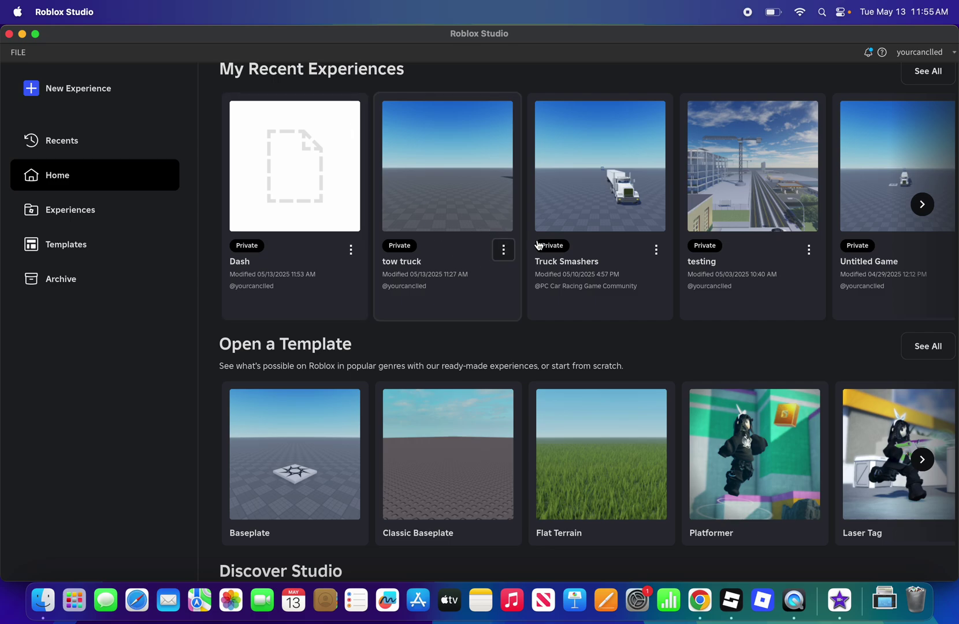
click(278, 458)
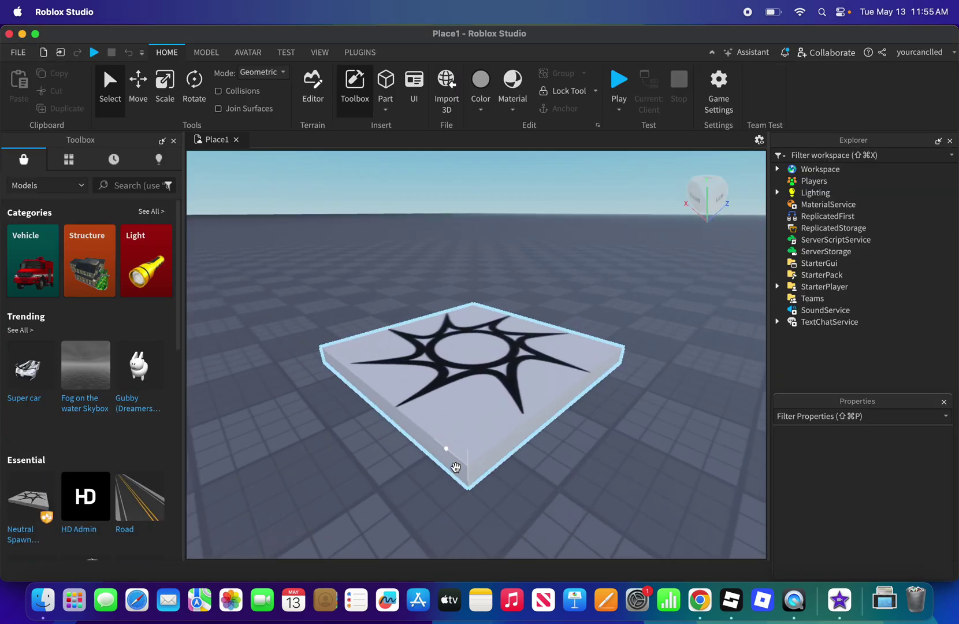
- Search the Toolbox models for "blocky car"
scroll(368, 310, down, 10)
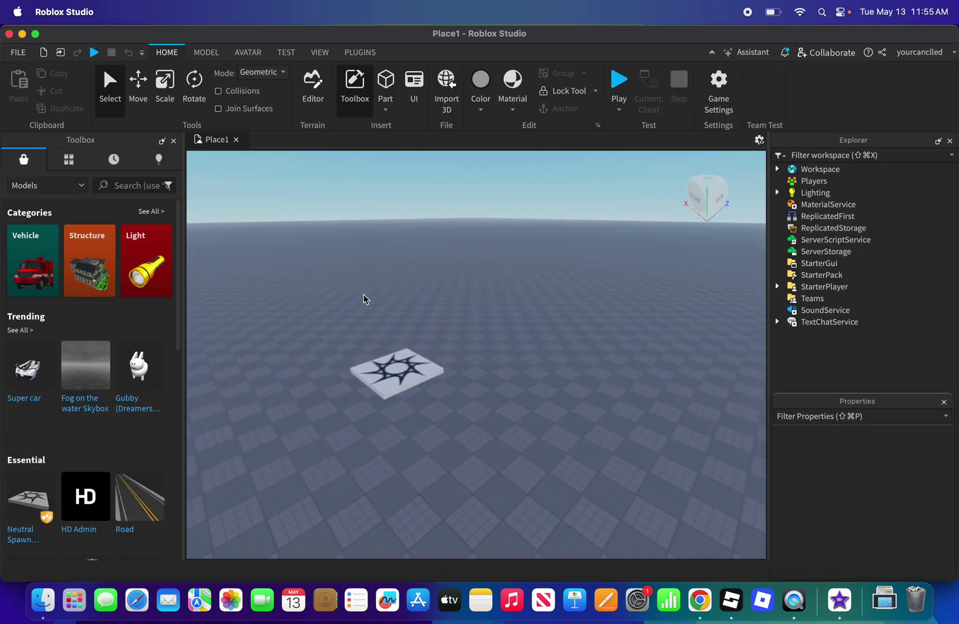
click(706, 194)
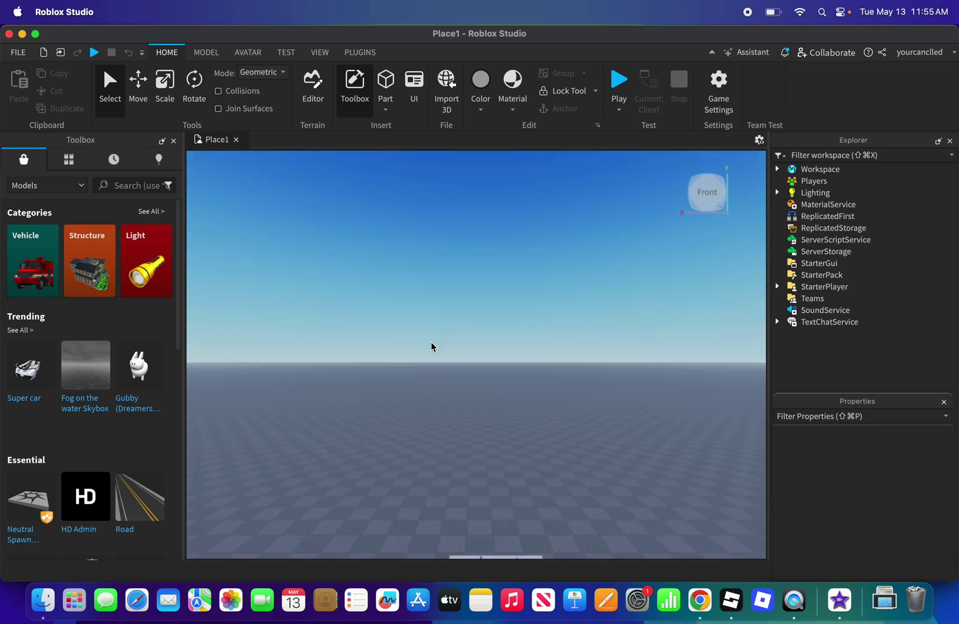
click(140, 186)
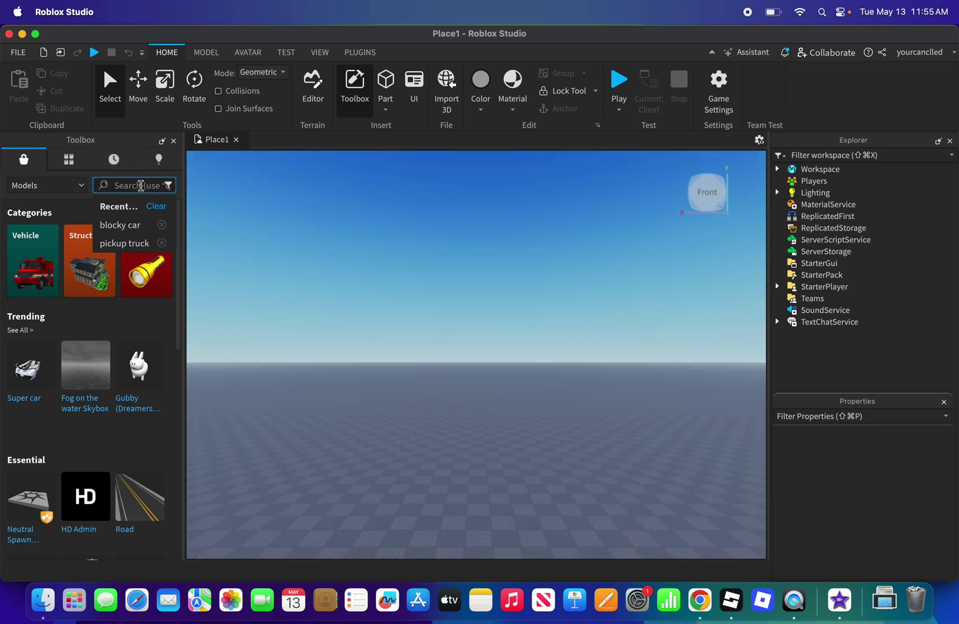
click(138, 225)
- Insert the white "Blocky Car For Crashes" model, accept its scripts, and set it on the baseplate beside the spawn location
key(s)
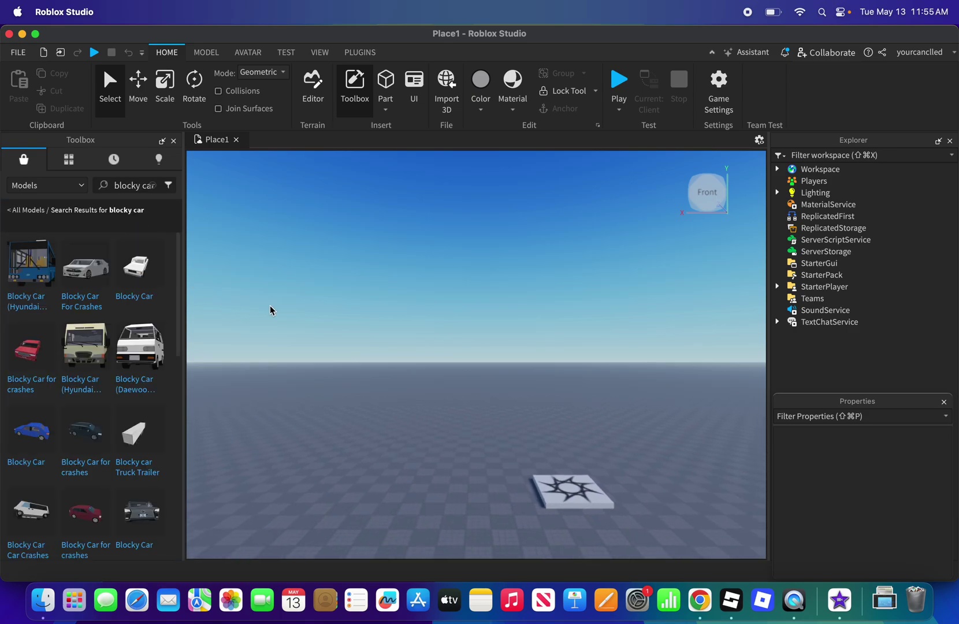
key(d)
key(w)
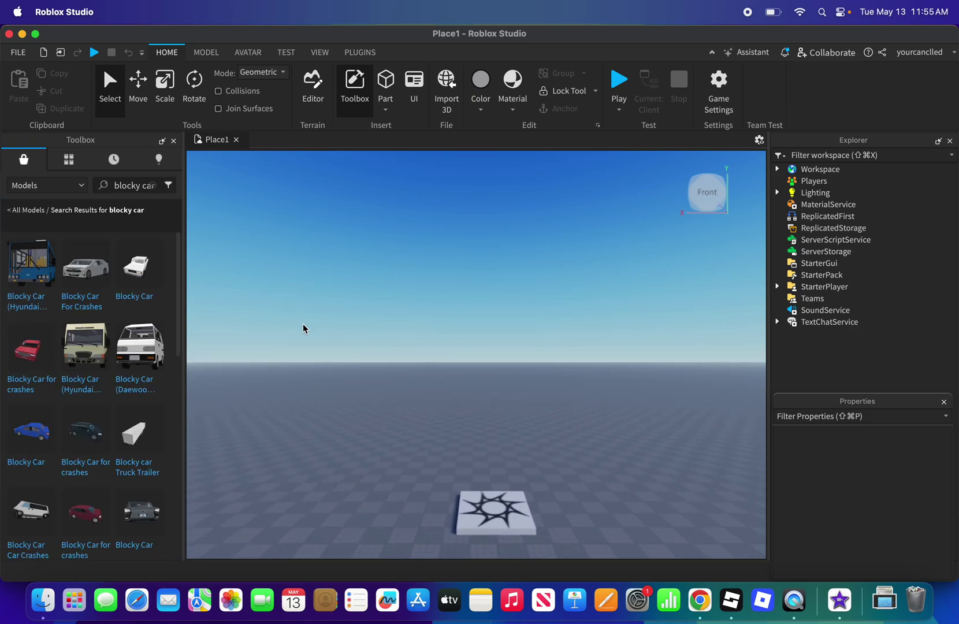
key(w)
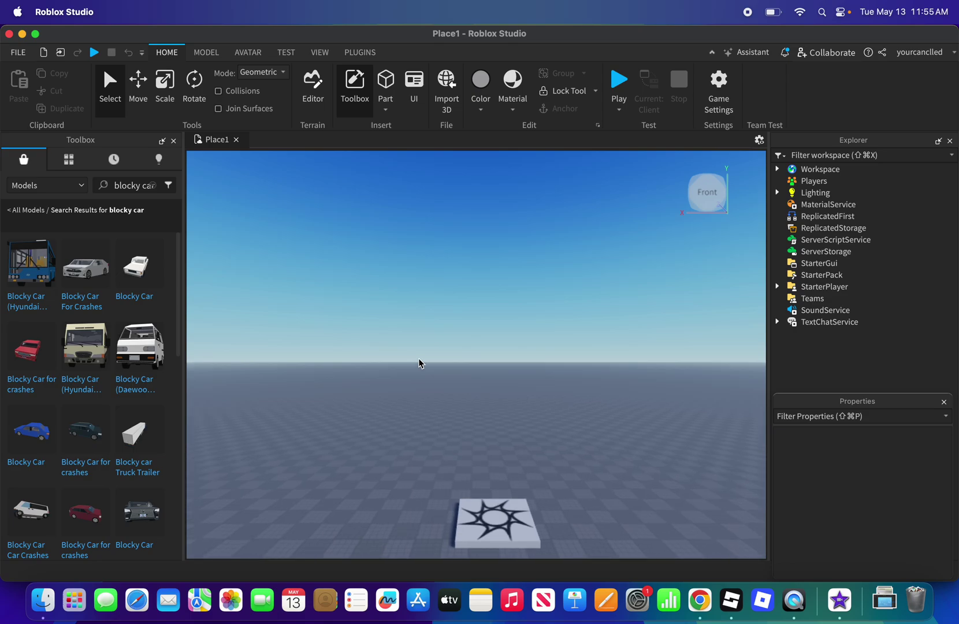
click(681, 196)
click(681, 202)
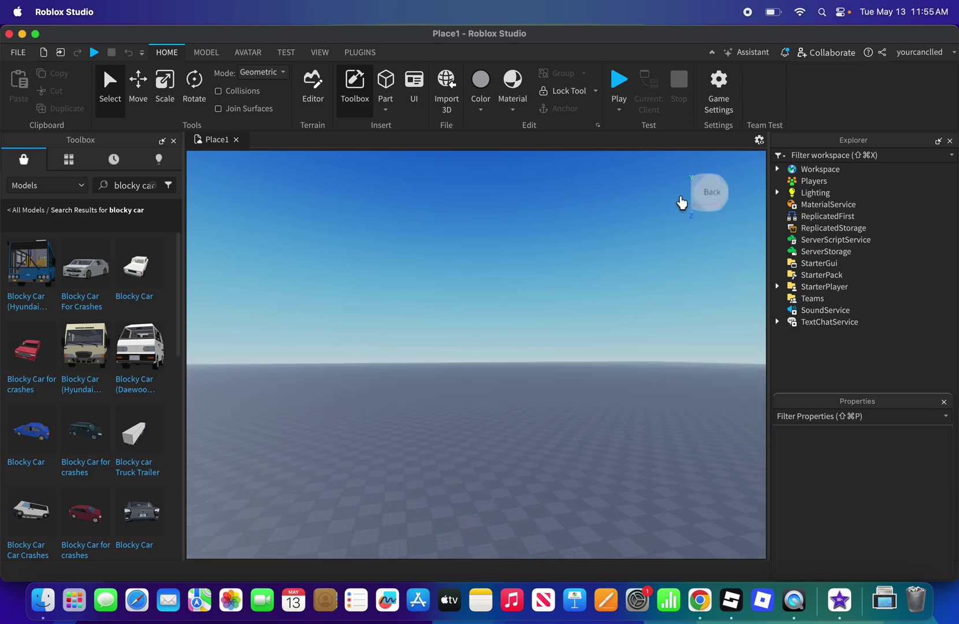
click(126, 306)
click(605, 305)
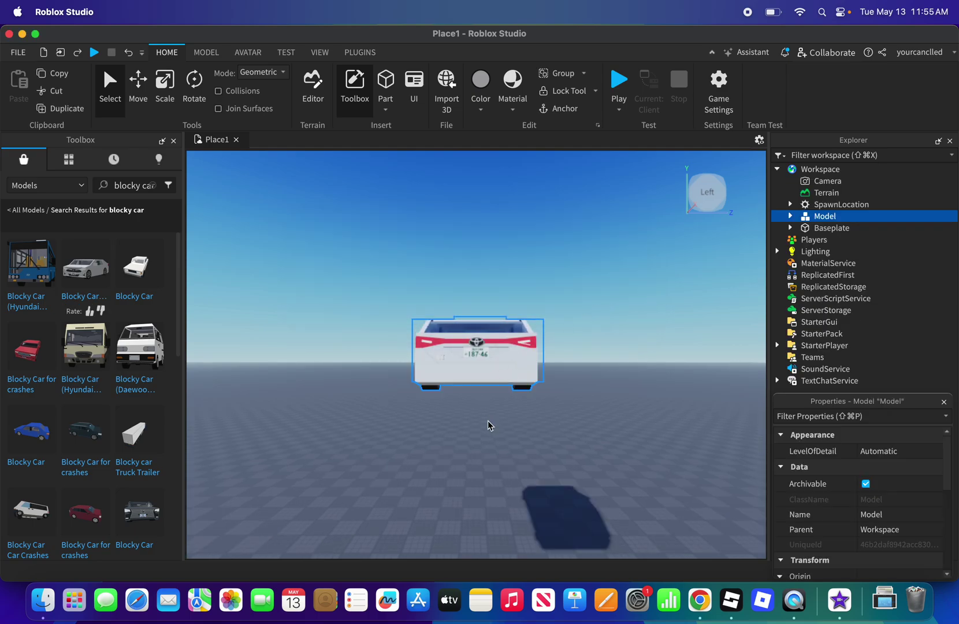
drag(493, 403, 471, 491)
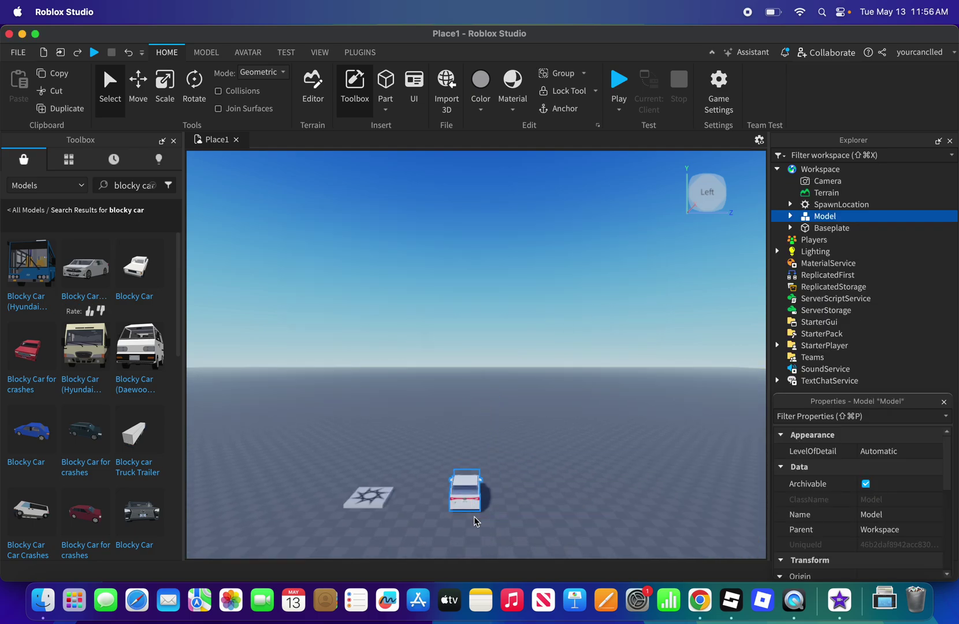
- Insert the dark "Blocky Car for crashes" model, accept its scripts, and set it on the baseplate in front of the white car
key(w)
key(a)
scroll(454, 514, down, 4)
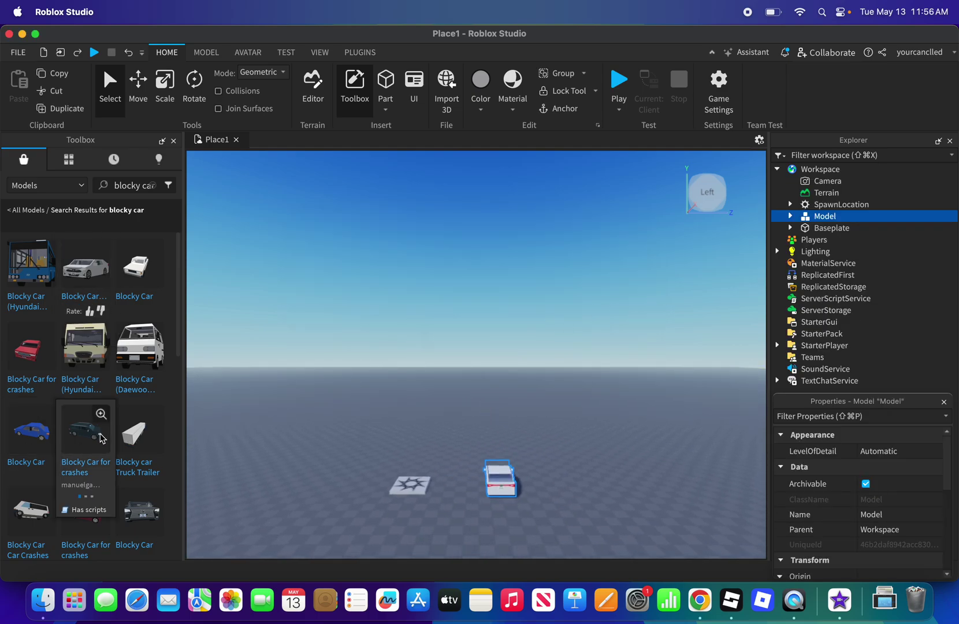
click(101, 438)
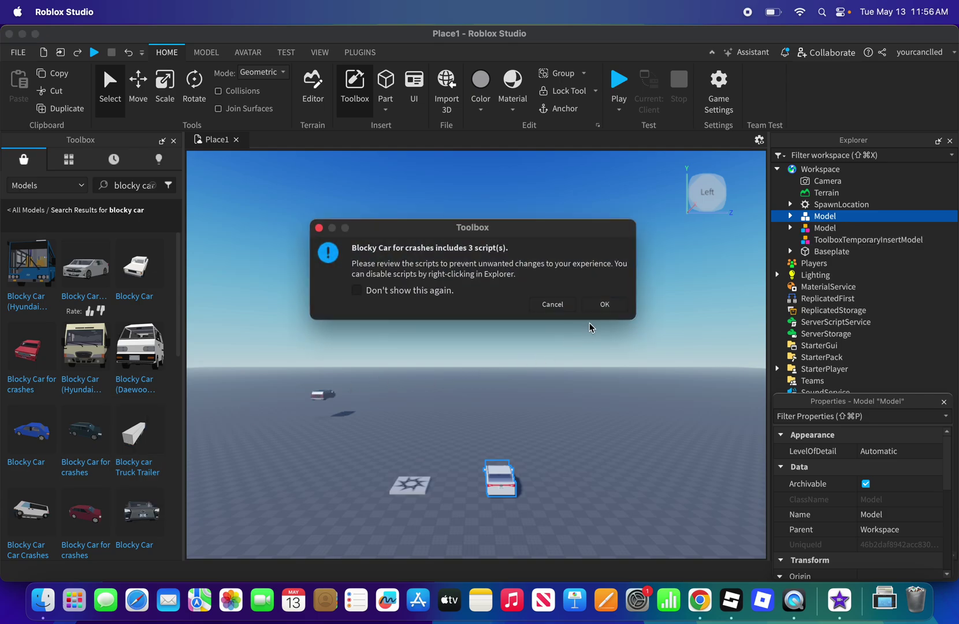
click(604, 304)
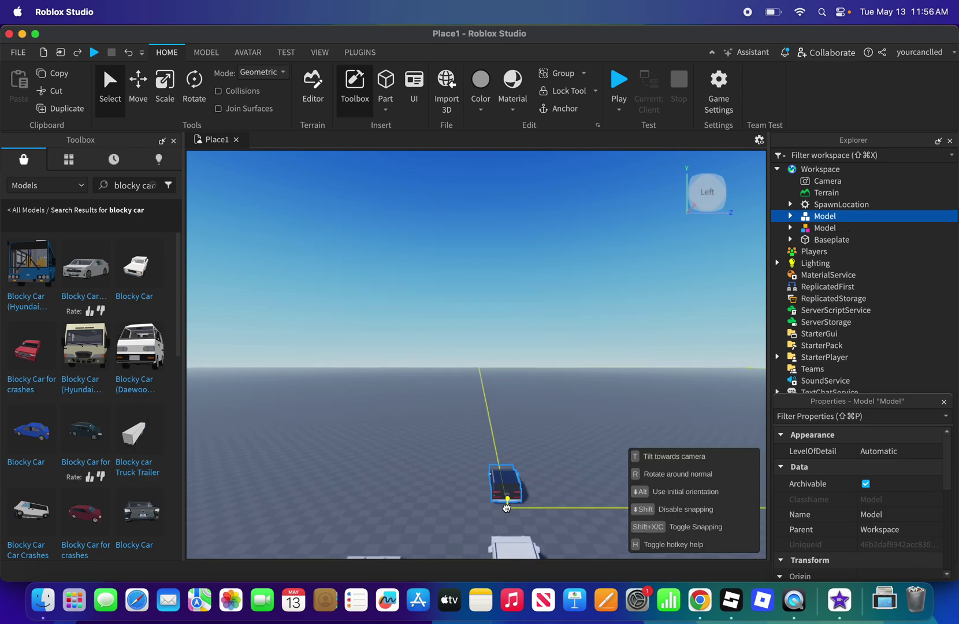
click(507, 503)
- Rotate the dark car to face the white car and move it far away across the baseplate
click(196, 87)
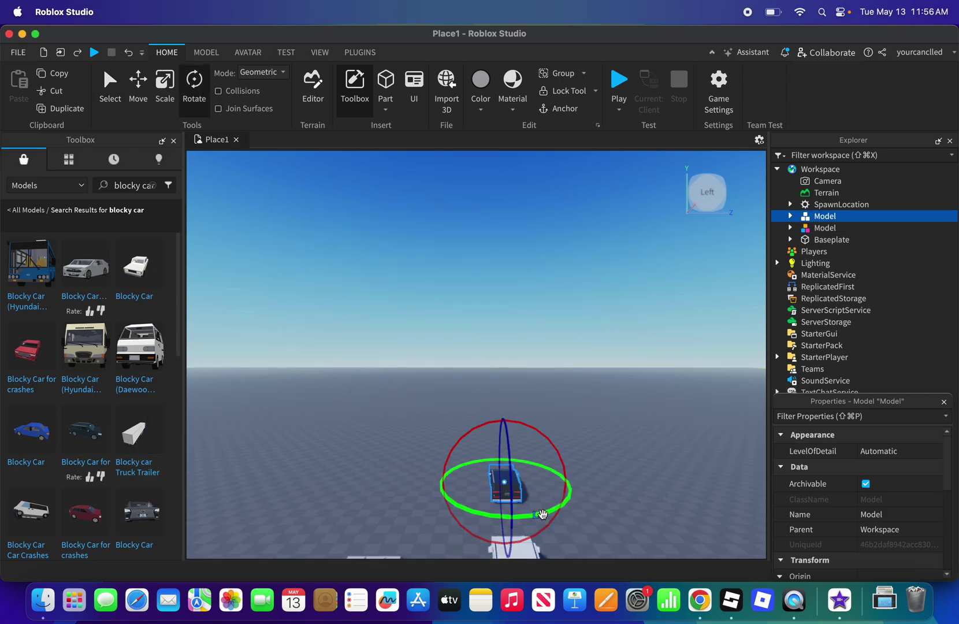
drag(541, 514, 462, 452)
drag(471, 512, 472, 511)
click(137, 109)
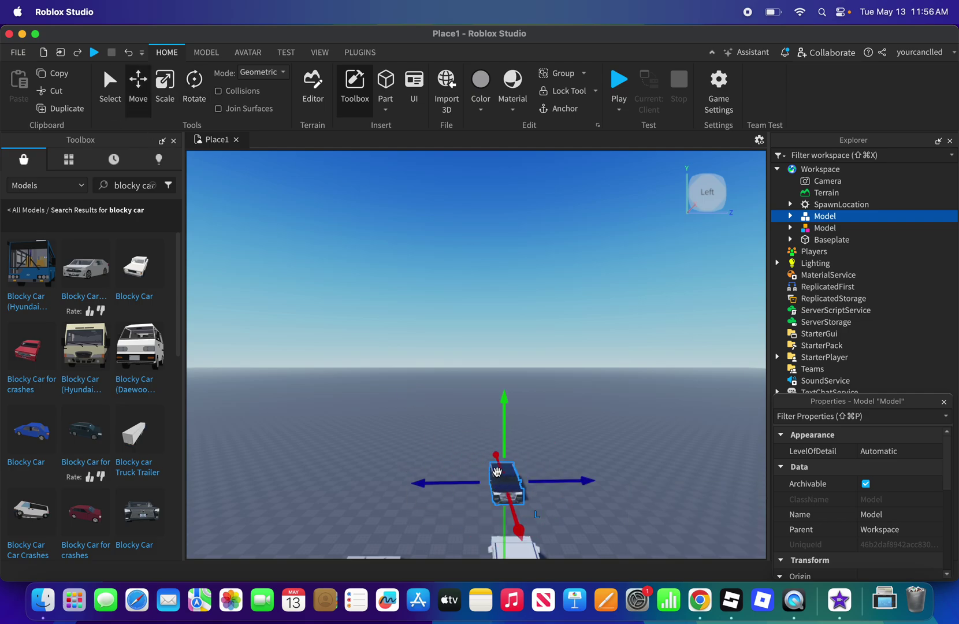
drag(497, 471, 480, 376)
- Bring the white car up close in the Front view and select its whole model
click(500, 537)
scroll(494, 539, up, 5)
key(a)
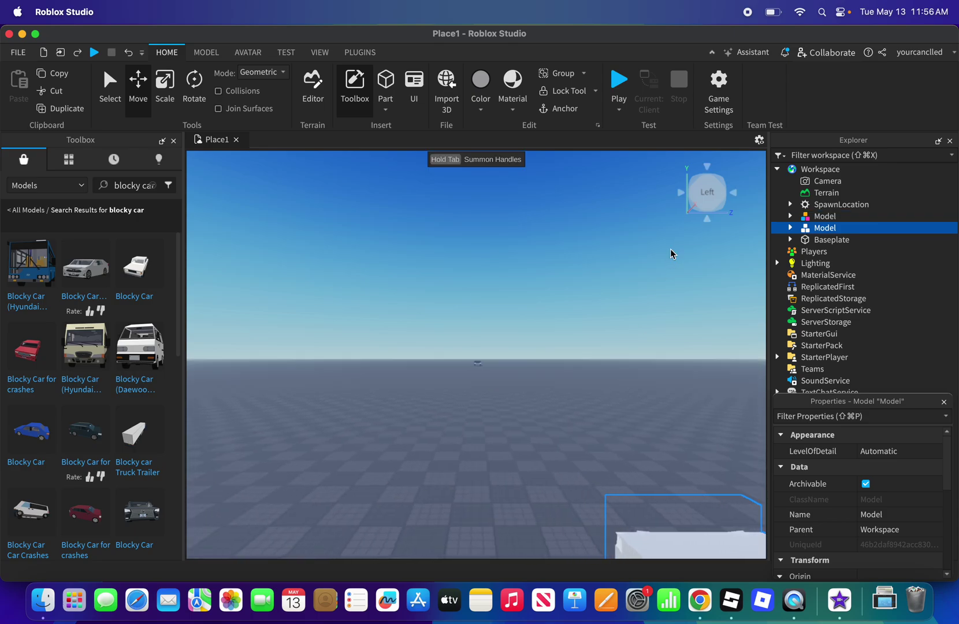
key(a)
click(652, 236)
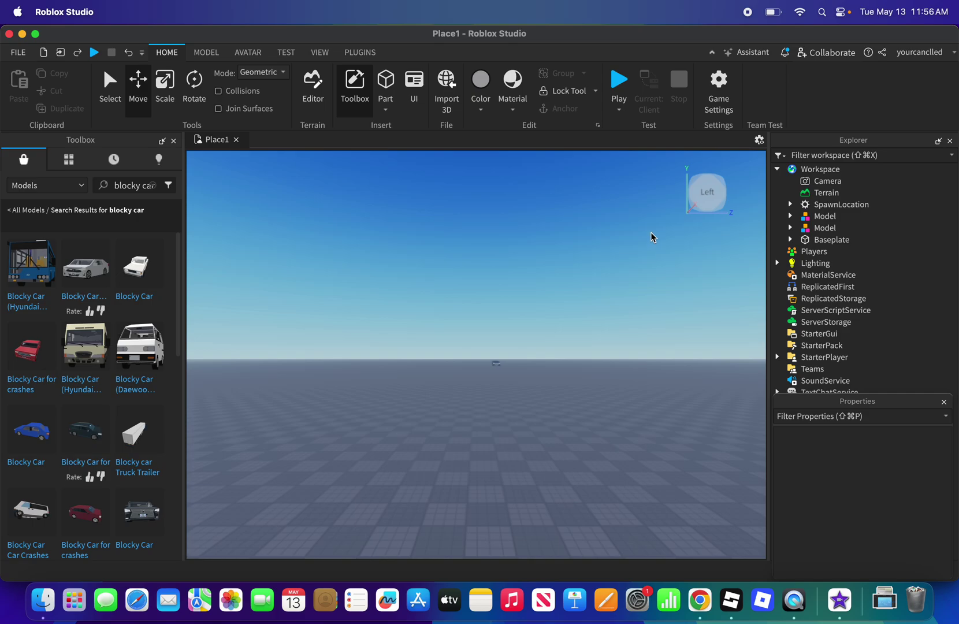
key(d)
click(684, 200)
scroll(394, 509, up, 2)
click(395, 510)
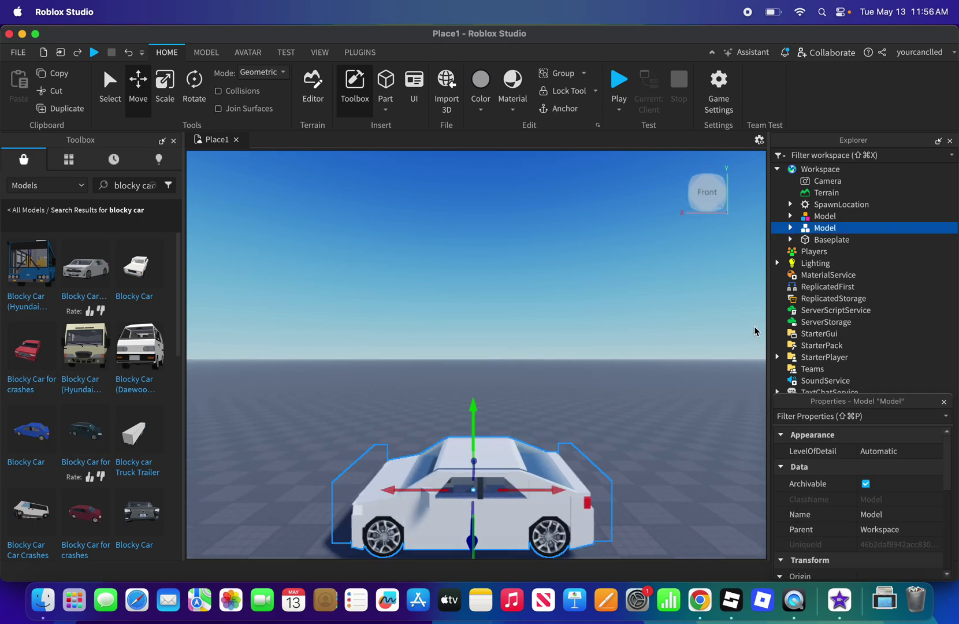
- Expand the white car's model in the Explorer and examine its submodels, Brick-Mesh-Glass pieces and wedge parts
click(790, 228)
click(823, 302)
click(826, 324)
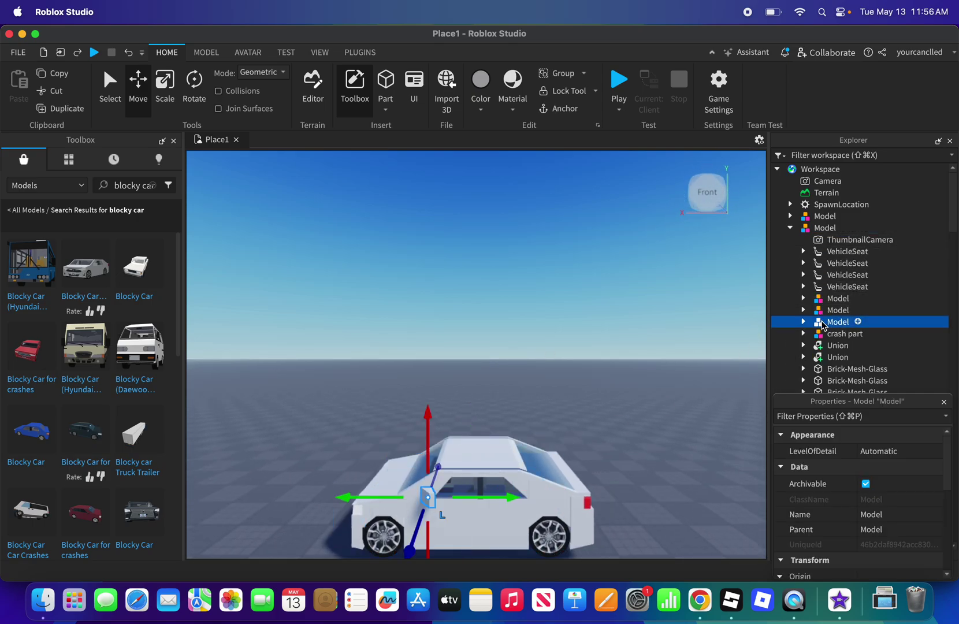
click(829, 382)
click(830, 369)
scroll(830, 368, down, 2)
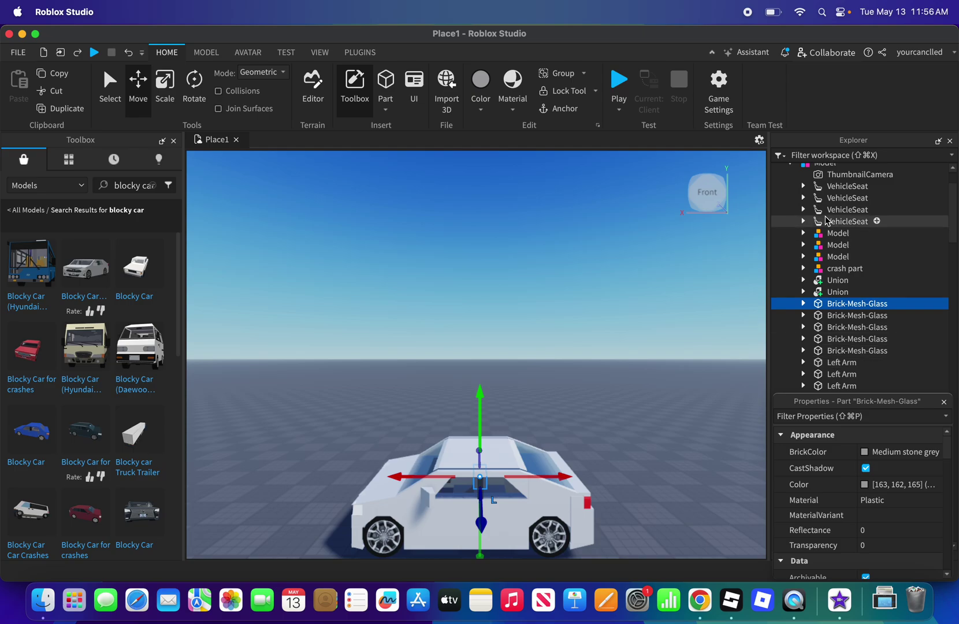
click(824, 234)
scroll(821, 234, up, 1)
scroll(819, 240, down, 3)
scroll(818, 240, down, 15)
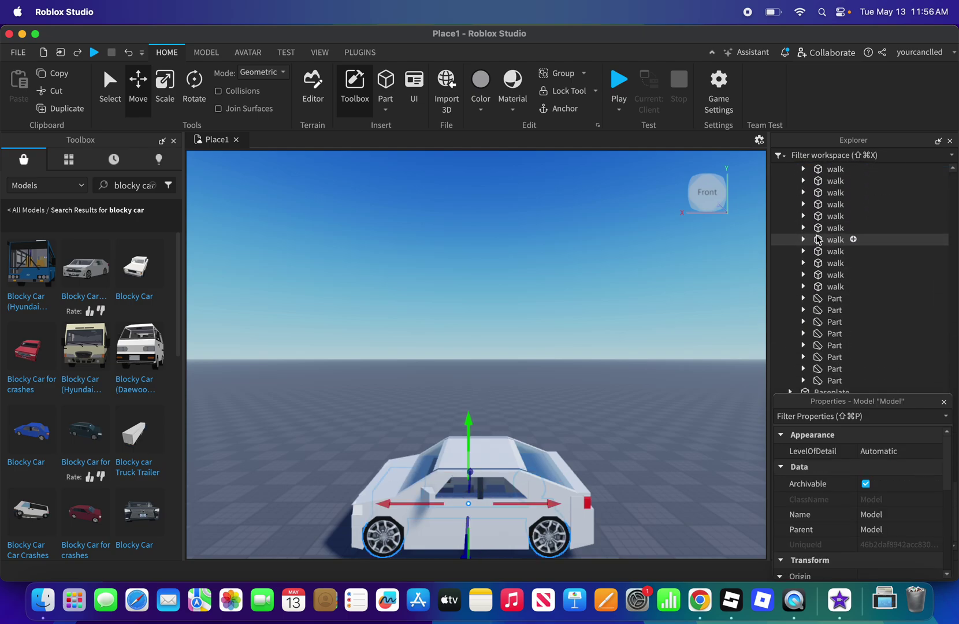
click(829, 370)
click(829, 380)
click(803, 345)
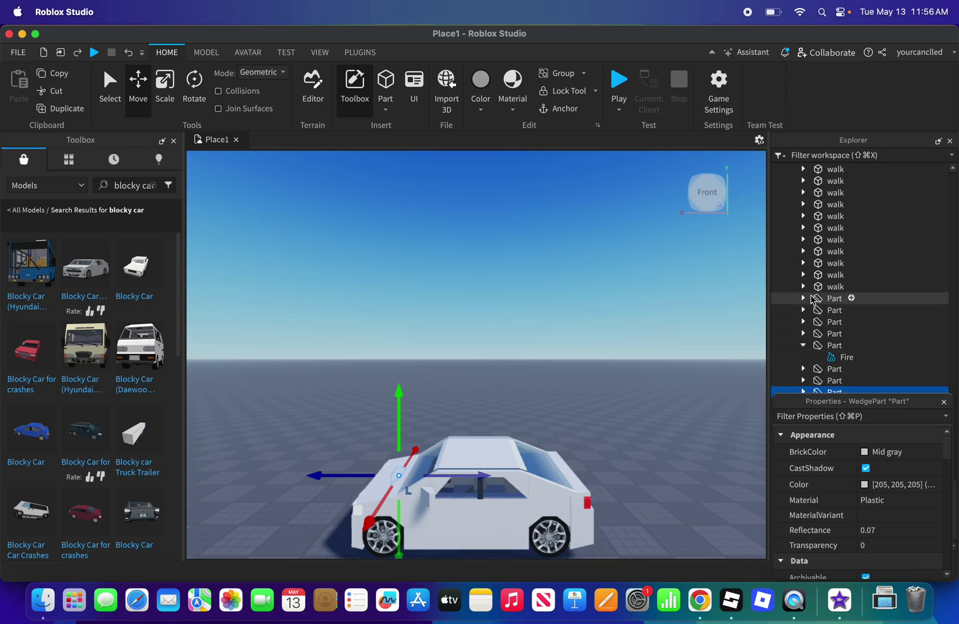
- Examine which body pieces of the white car the Left Arm and Union objects correspond to
click(813, 300)
scroll(818, 295, up, 5)
click(827, 250)
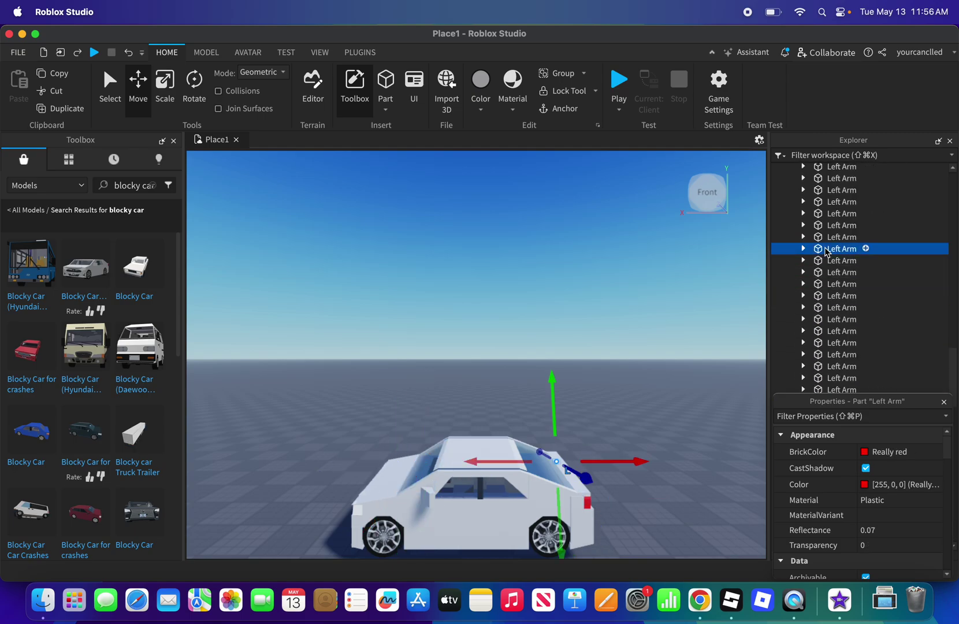
scroll(832, 228, up, 4)
double_click(832, 228)
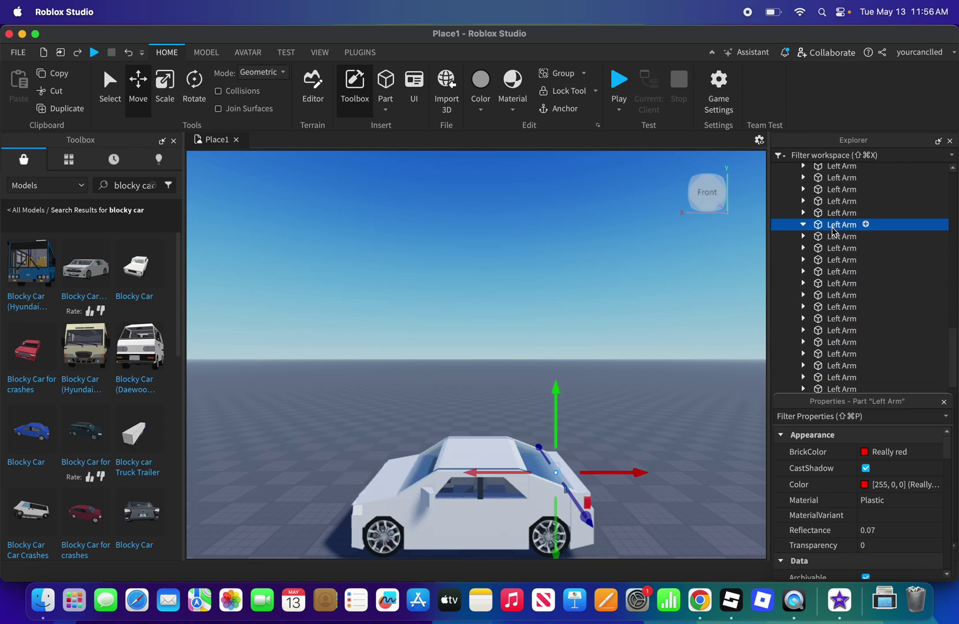
click(836, 186)
scroll(837, 186, up, 7)
scroll(837, 186, up, 3)
click(837, 188)
scroll(836, 188, up, 5)
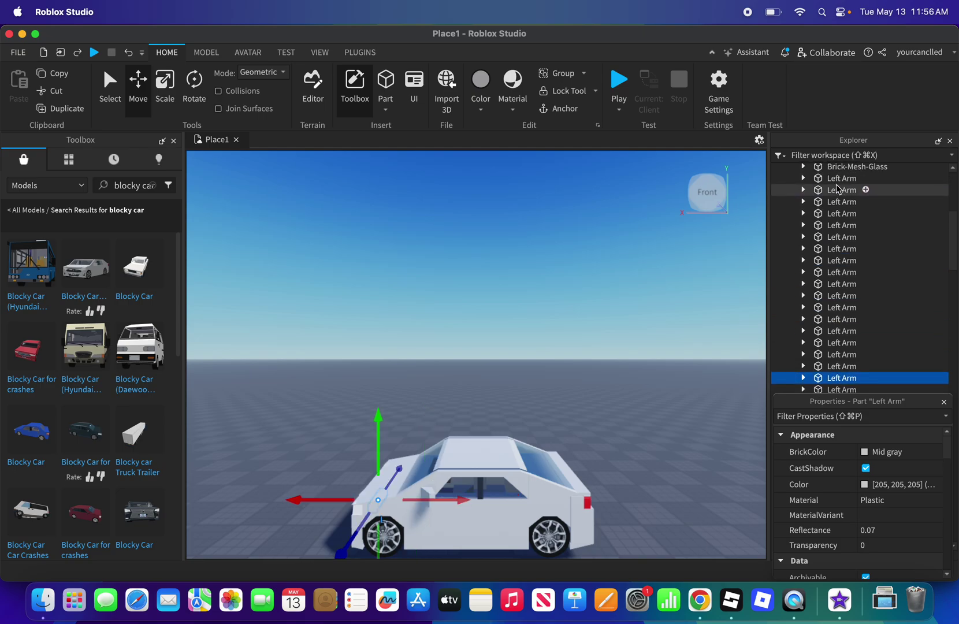
click(837, 198)
scroll(837, 197, up, 1)
scroll(838, 200, up, 2)
click(838, 195)
click(839, 171)
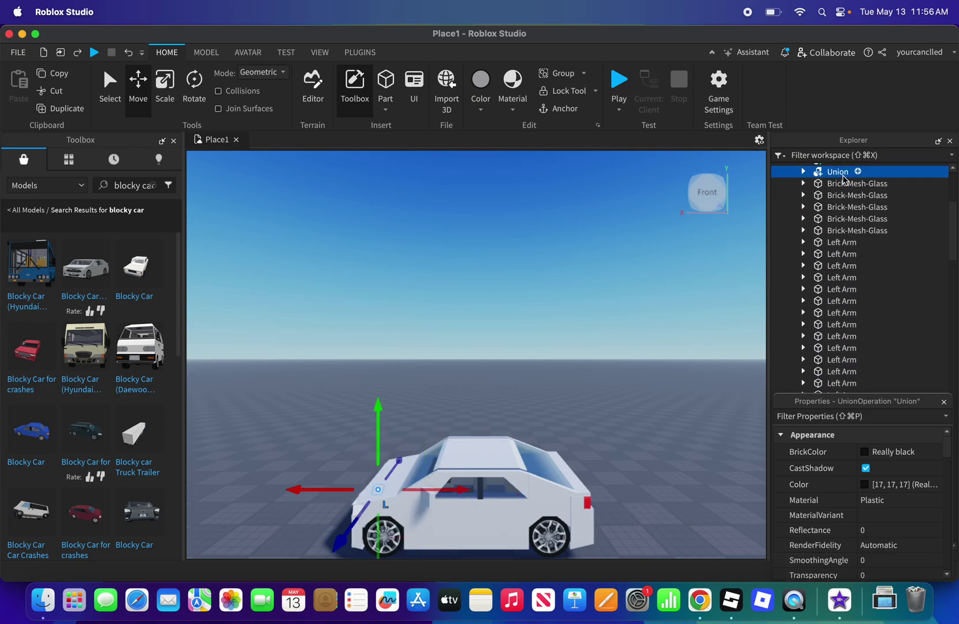
- Check the VehicleSeat and ThumbnailCamera objects inside the white car's model
scroll(843, 177, up, 3)
scroll(844, 180, up, 3)
click(841, 211)
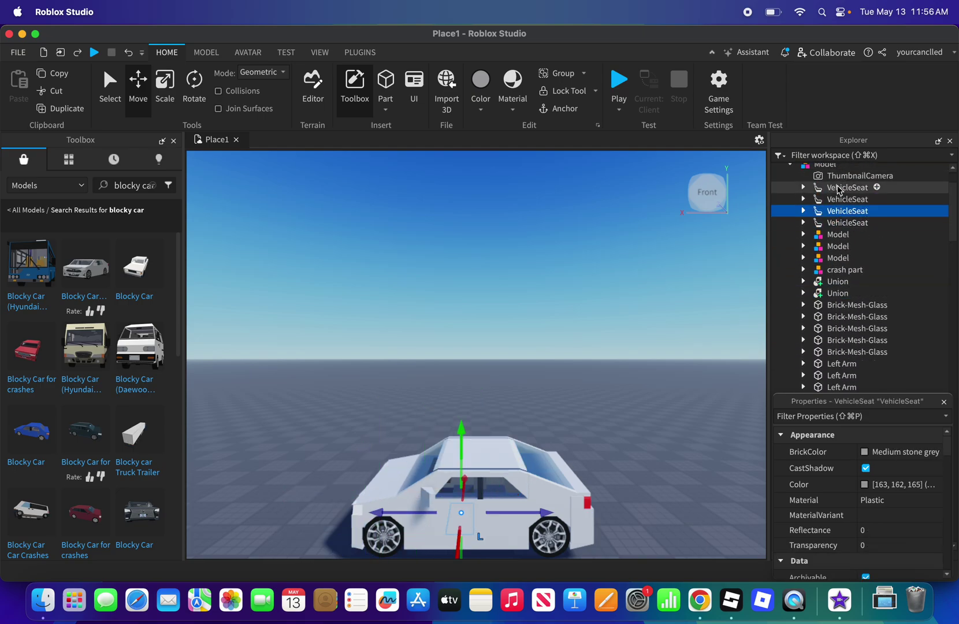
click(843, 187)
click(841, 177)
click(838, 211)
- Expand the white car's "crash part" model, read the script inside Main Conveyor, and close it again
click(825, 270)
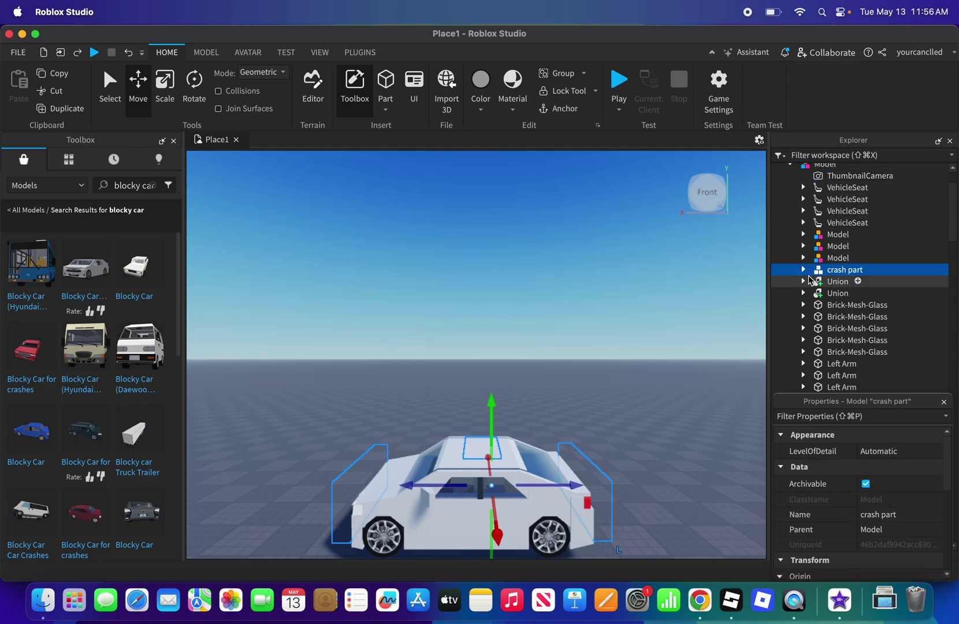
click(804, 270)
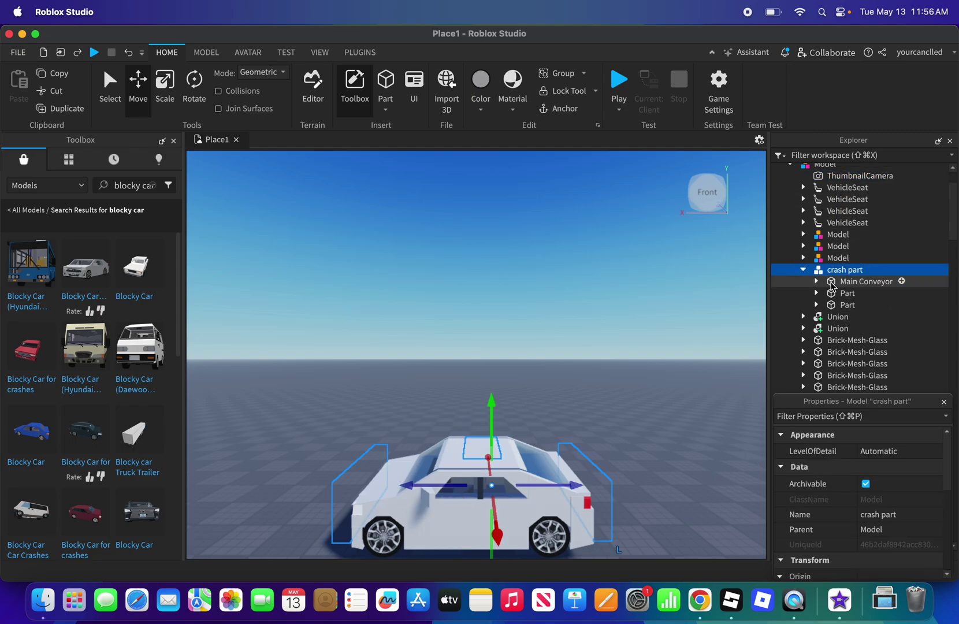
click(833, 283)
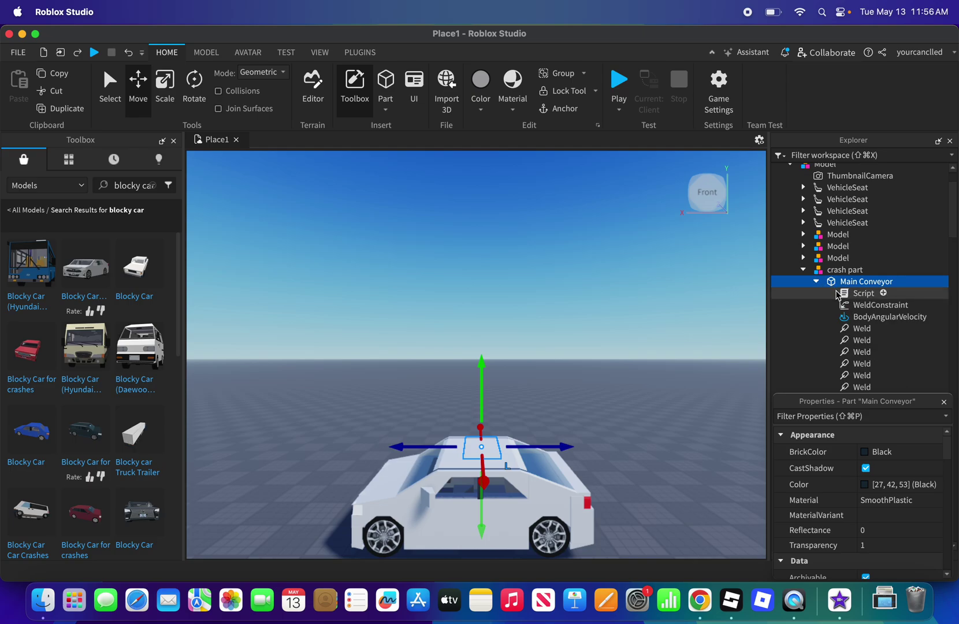
double_click(862, 293)
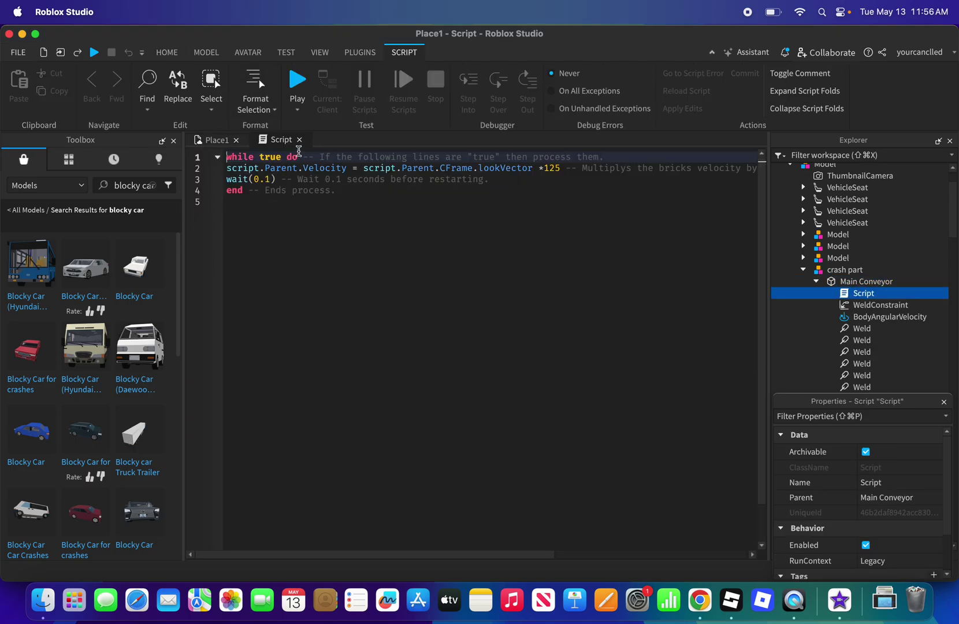
click(300, 140)
click(816, 281)
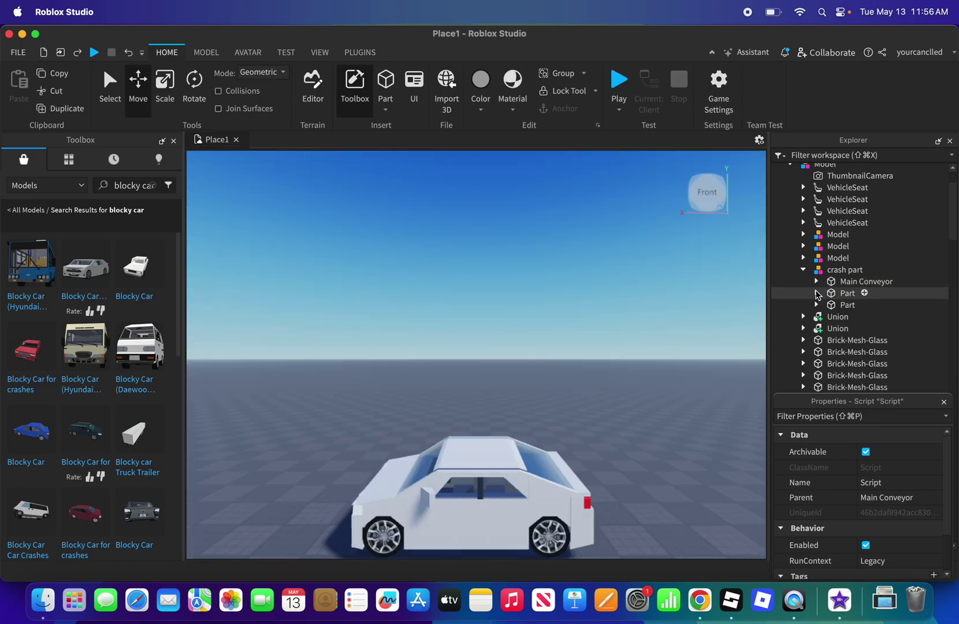
- Read the script inside the first Part of the "crash part" model, close it, and collapse the white car's model
click(831, 293)
click(816, 293)
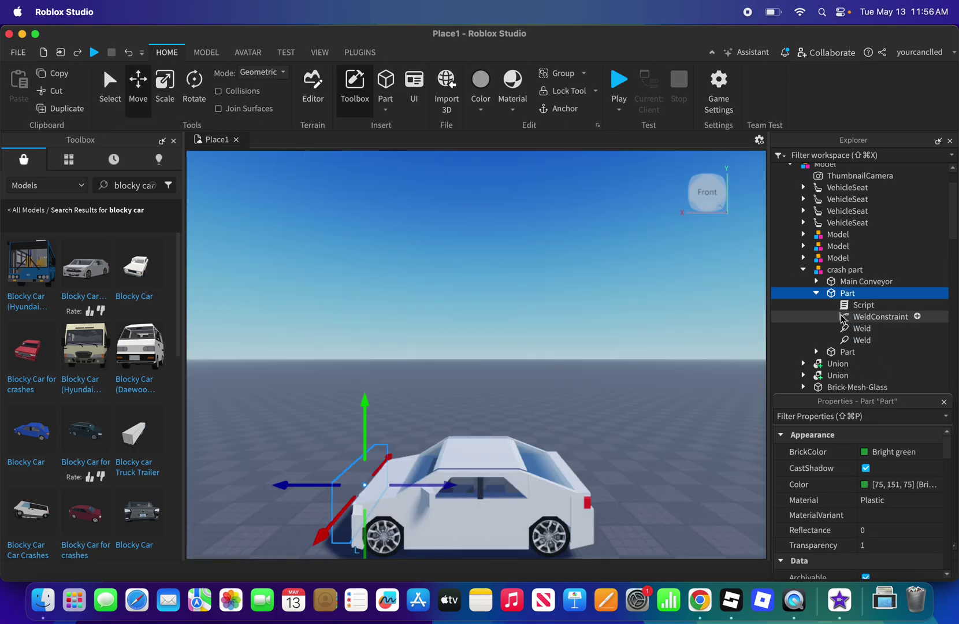
double_click(845, 307)
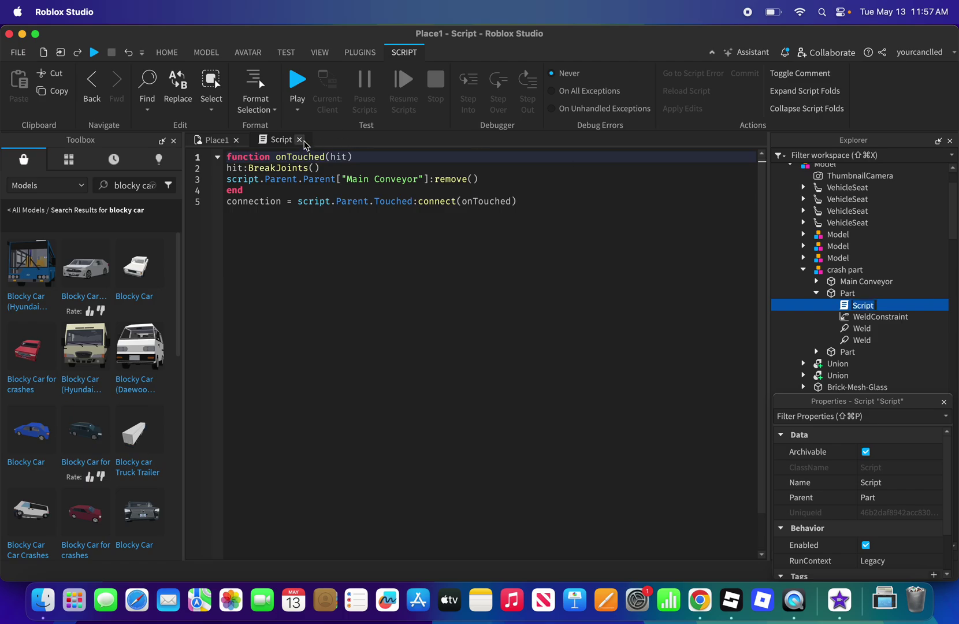
click(300, 139)
click(816, 293)
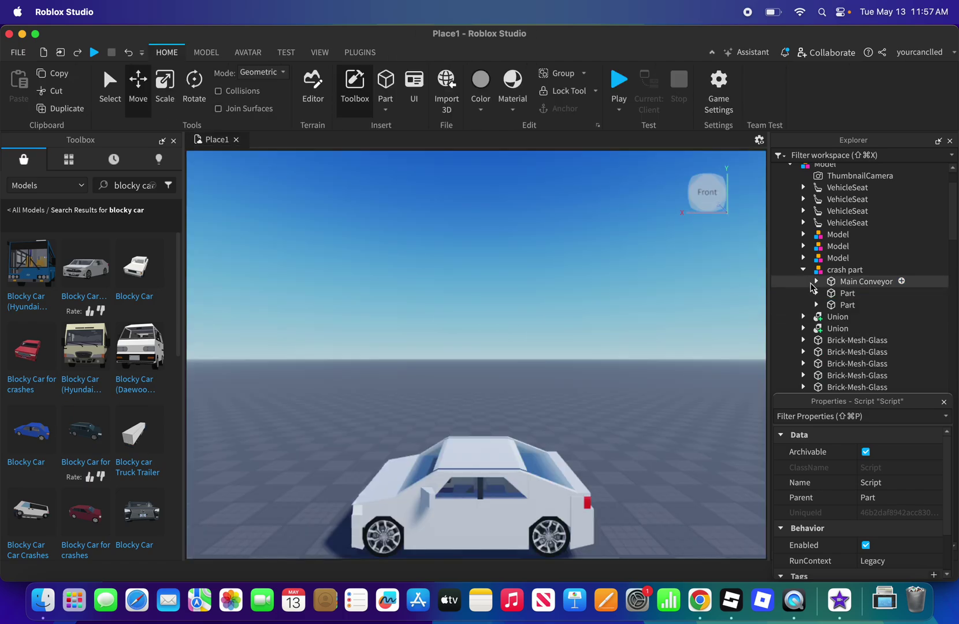
click(804, 270)
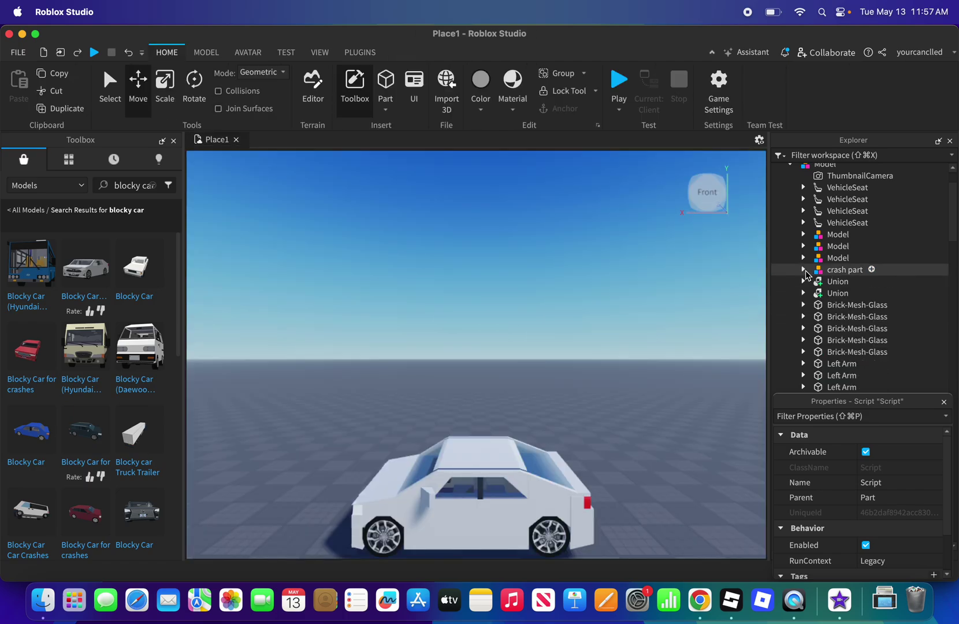
click(791, 165)
- Examine the white car from behind, looking along its path towards the other car in the distance
click(647, 377)
click(682, 200)
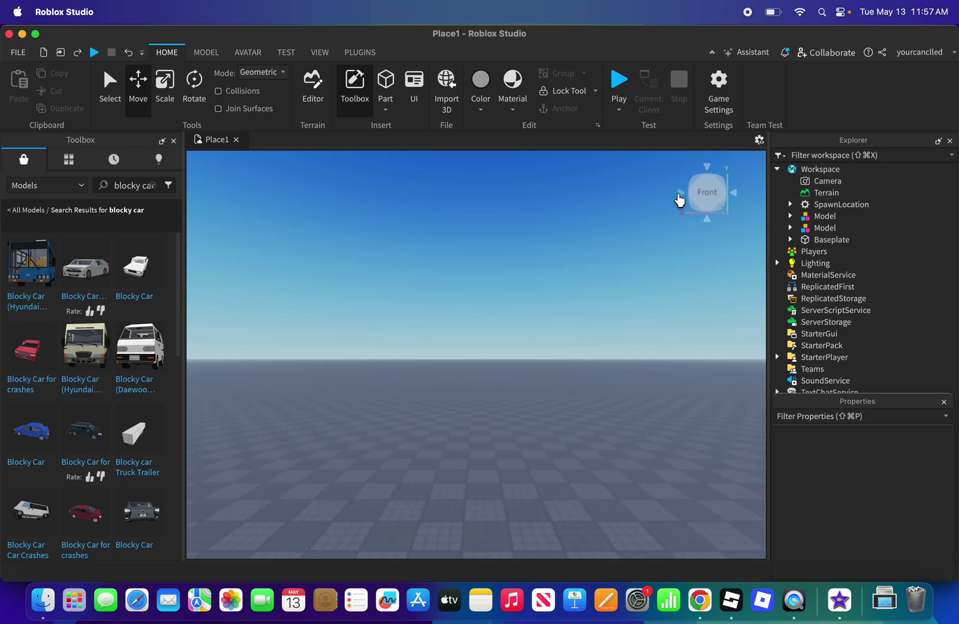
click(682, 200)
click(682, 199)
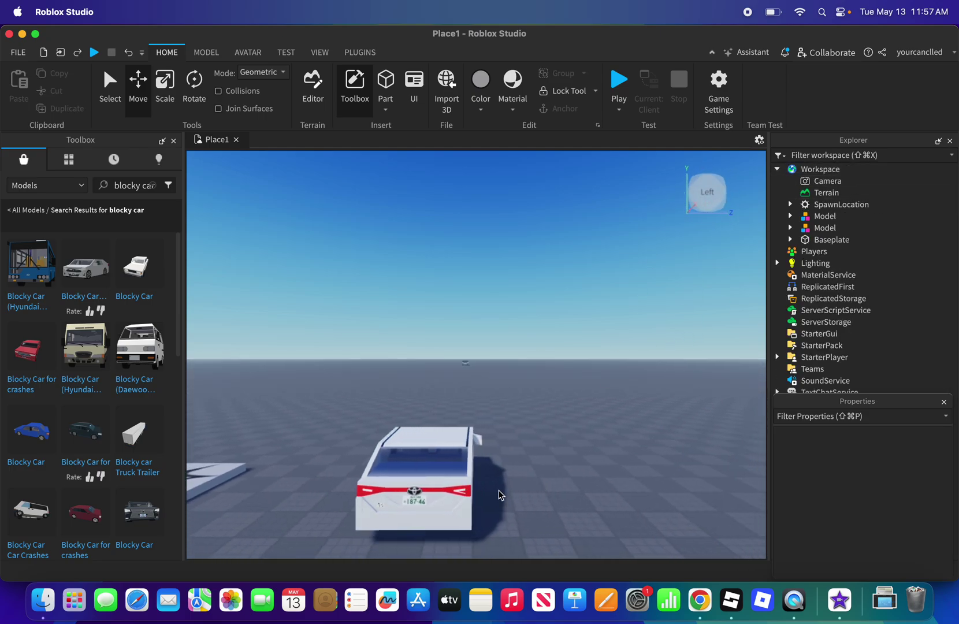
scroll(499, 495, up, 2)
drag(418, 513, 471, 455)
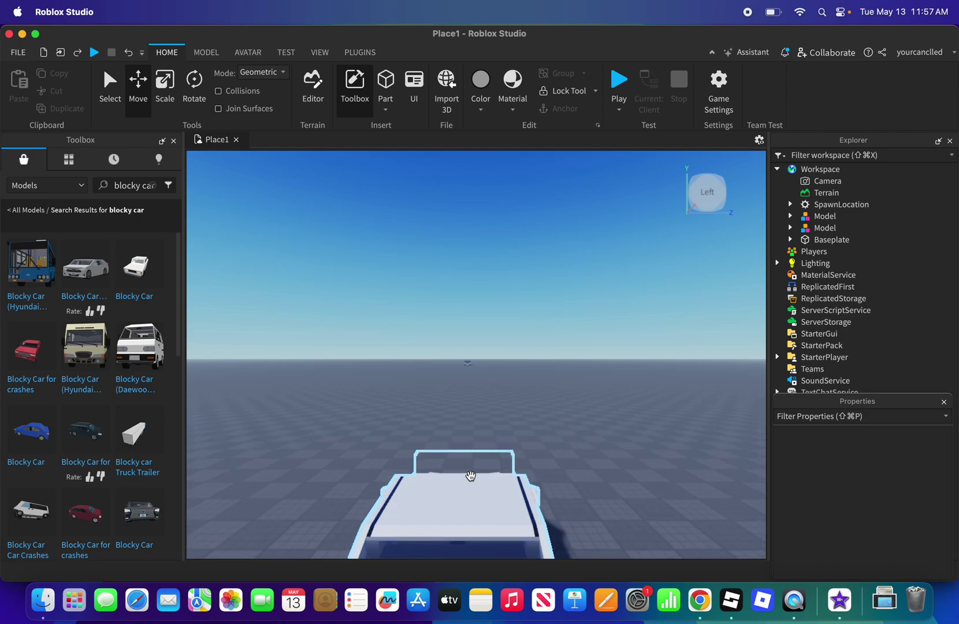
key(a)
key(d)
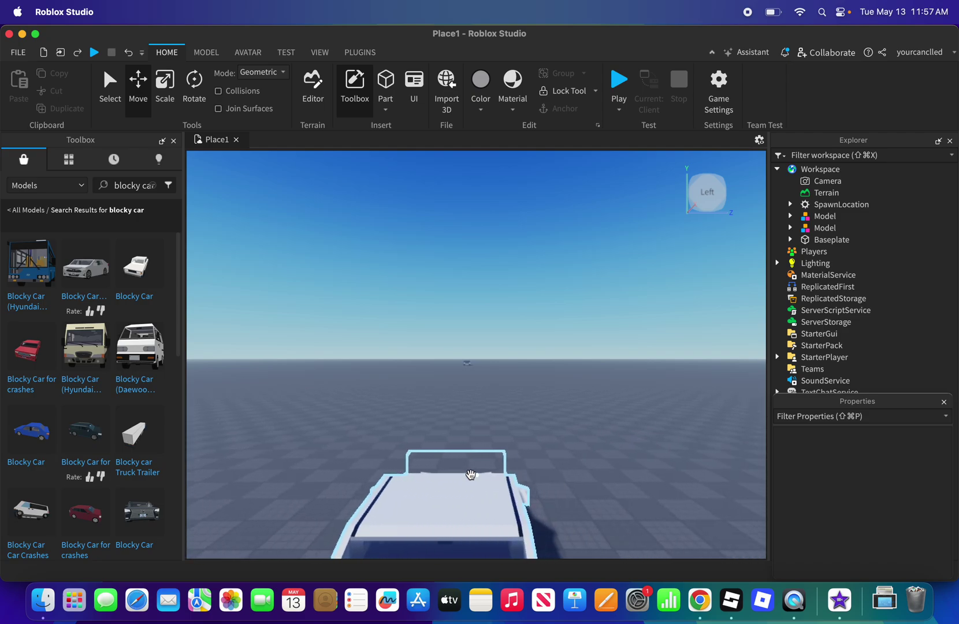
key(e)
key(q)
key(a)
key(d)
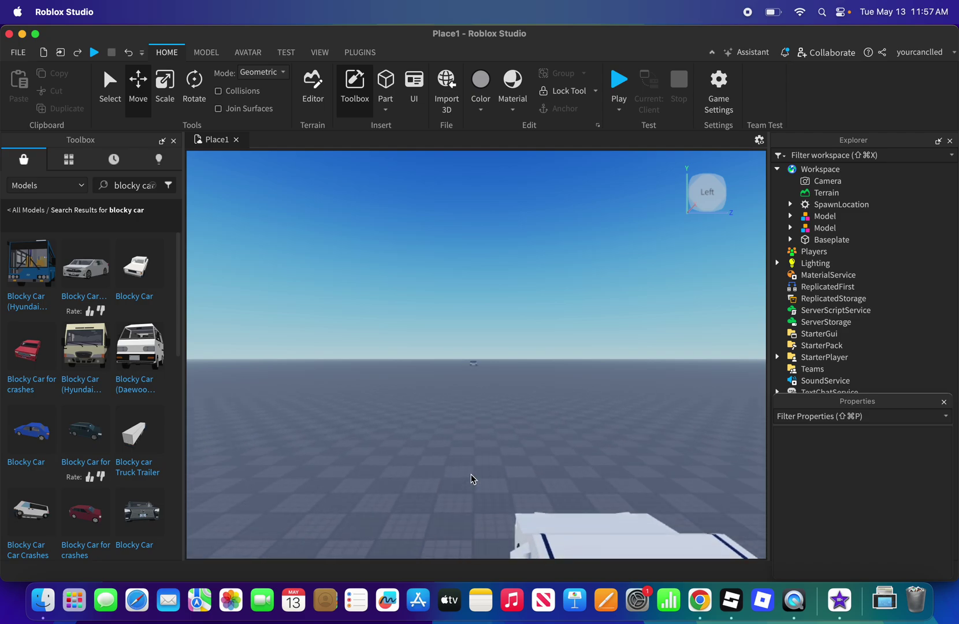
key(s)
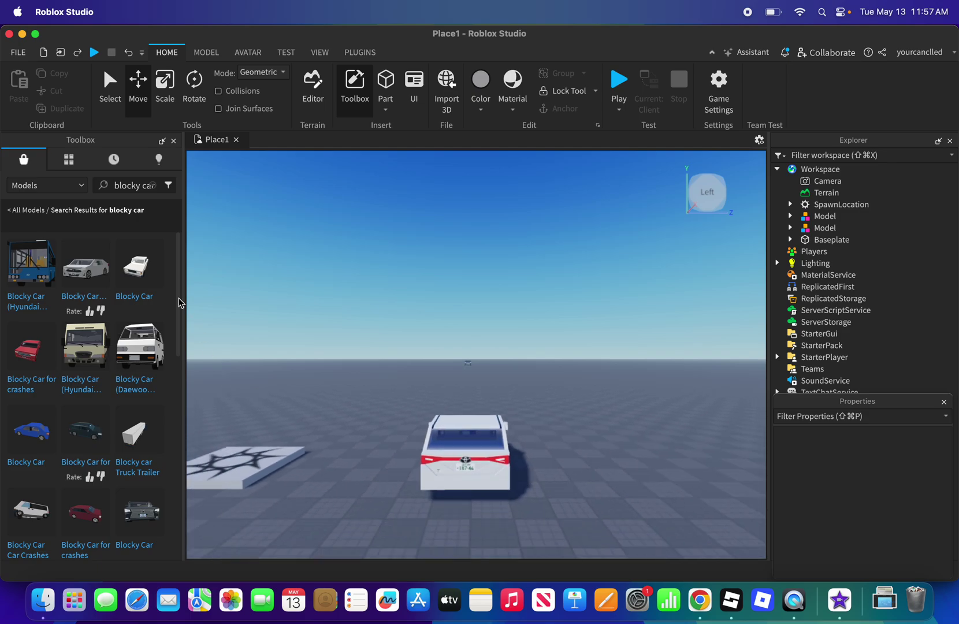
key(a)
key(w)
- Clear the "blocky car" model search and insert a new block part into the workspace
click(152, 186)
click(160, 210)
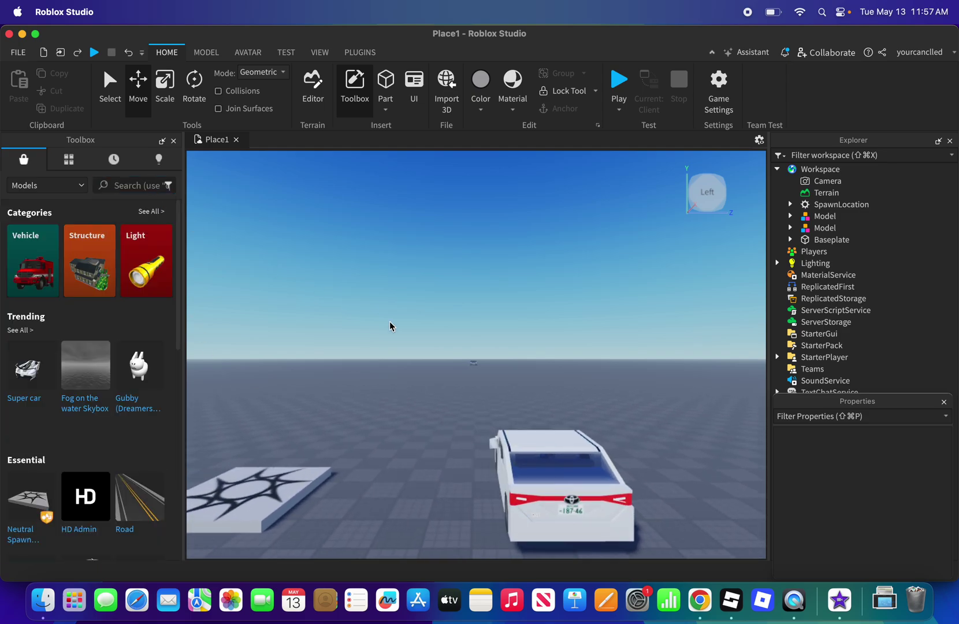
key(d)
key(w)
key(a)
key(s)
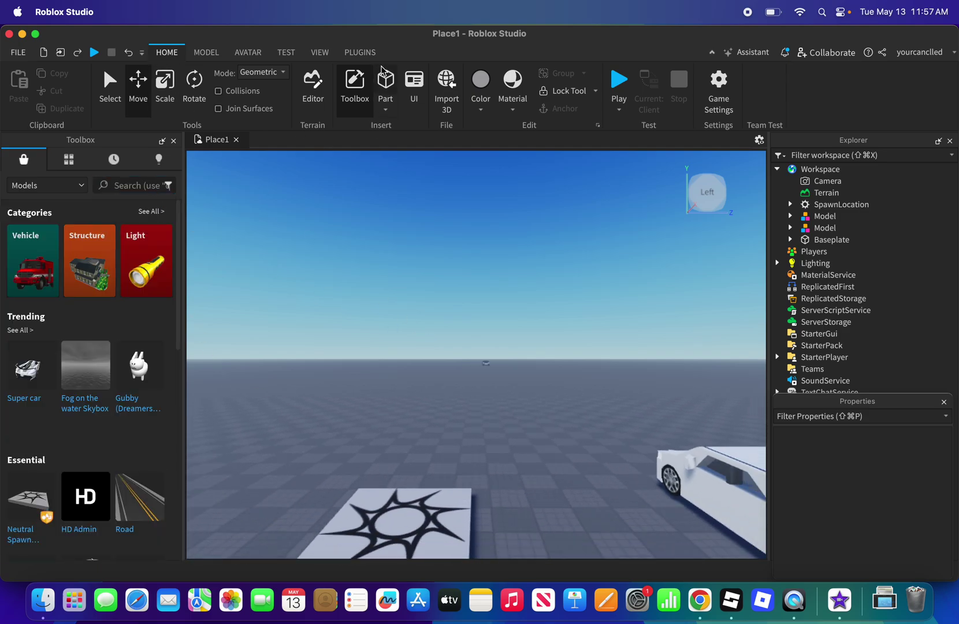
click(386, 87)
key(w)
key(d)
key(d)
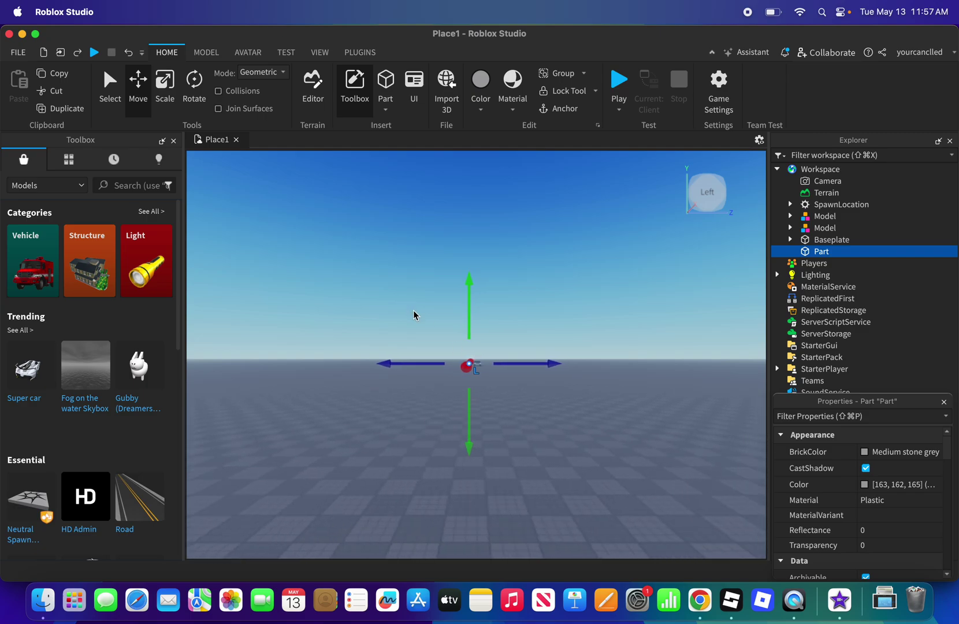
scroll(425, 411, up, 2)
key(e)
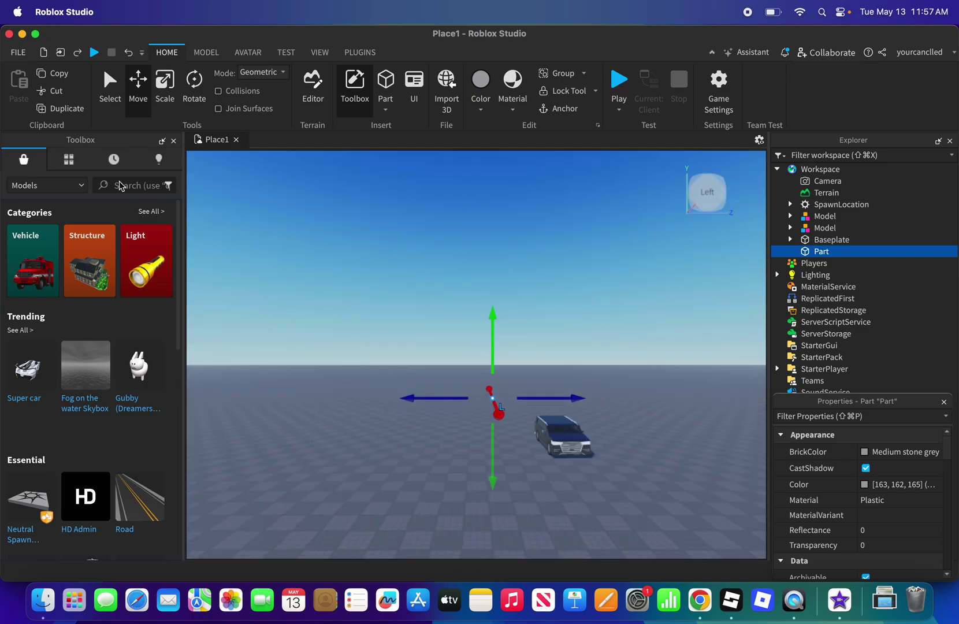
- Bring the new part over from beside the distant car and place it on the front of the white car
click(111, 93)
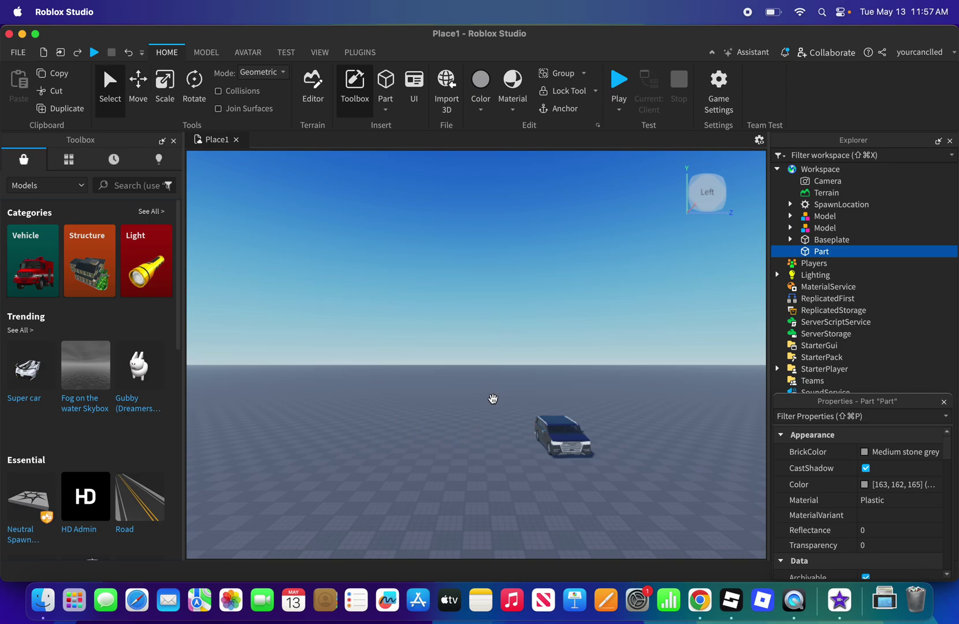
drag(493, 399, 496, 468)
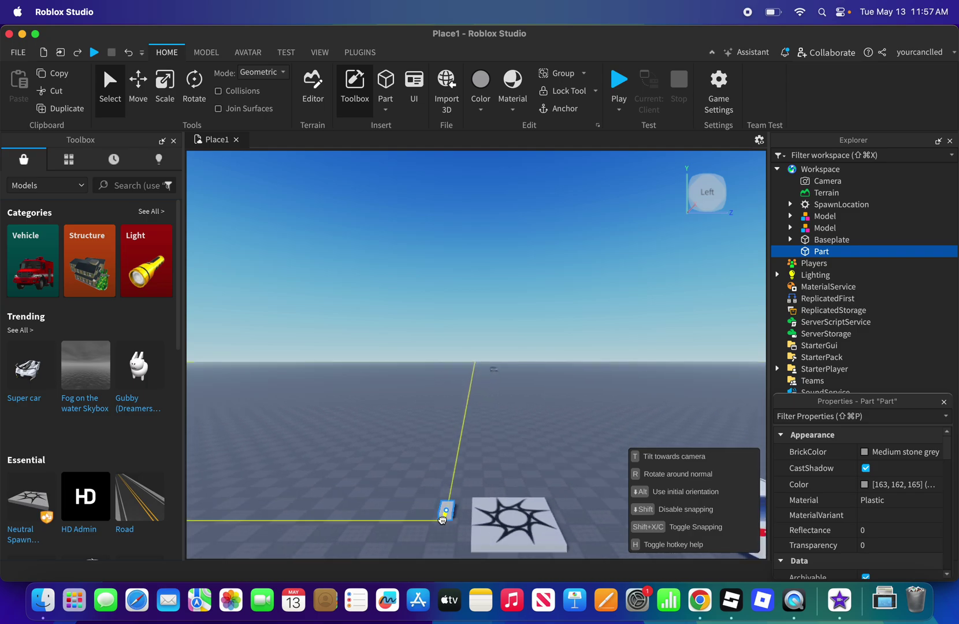
drag(442, 519, 531, 434)
scroll(527, 460, up, 4)
click(526, 459)
scroll(531, 403, up, 3)
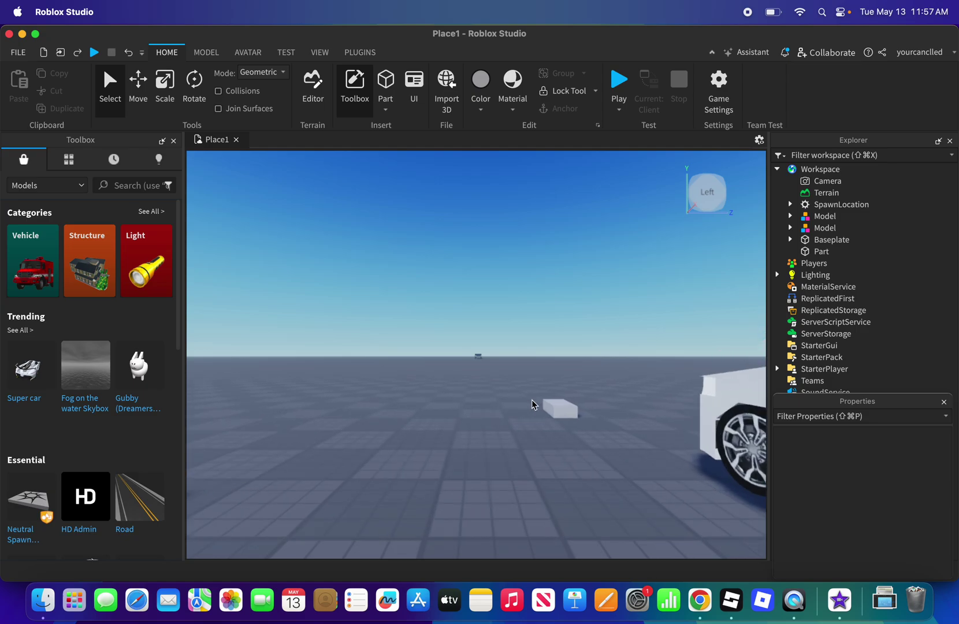
drag(529, 438, 580, 434)
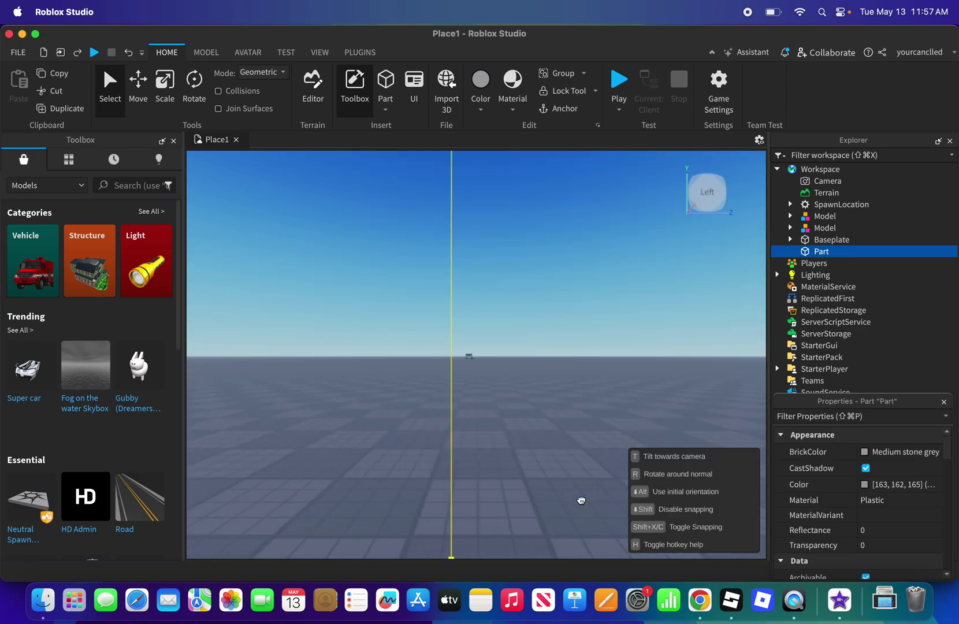
drag(581, 501, 585, 501)
- Adjust the part's position on the white car's hood while viewing the car from the side
click(678, 197)
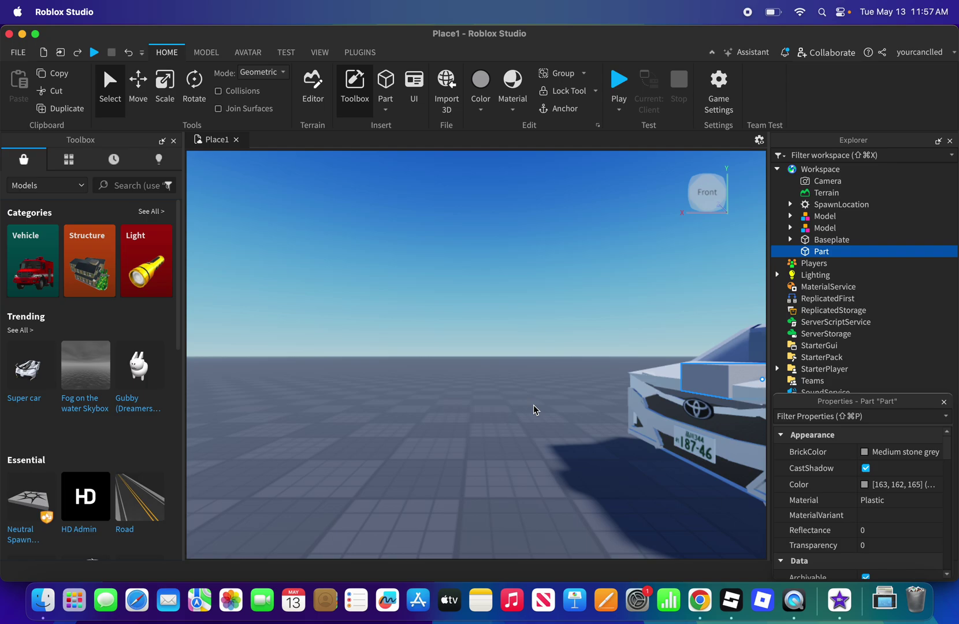
scroll(653, 408, up, 3)
scroll(645, 423, down, 4)
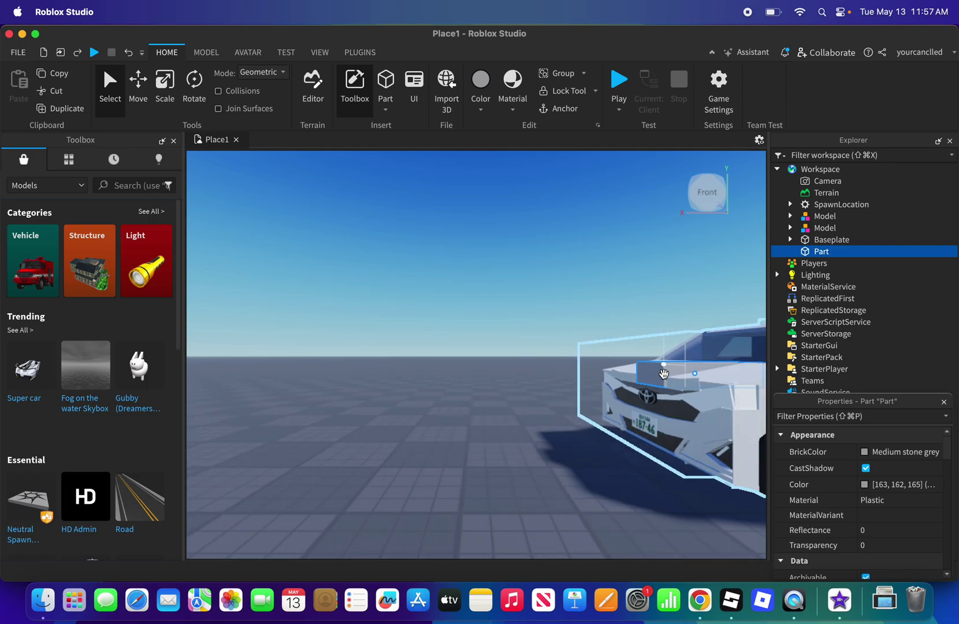
drag(656, 372, 551, 386)
scroll(510, 397, down, 7)
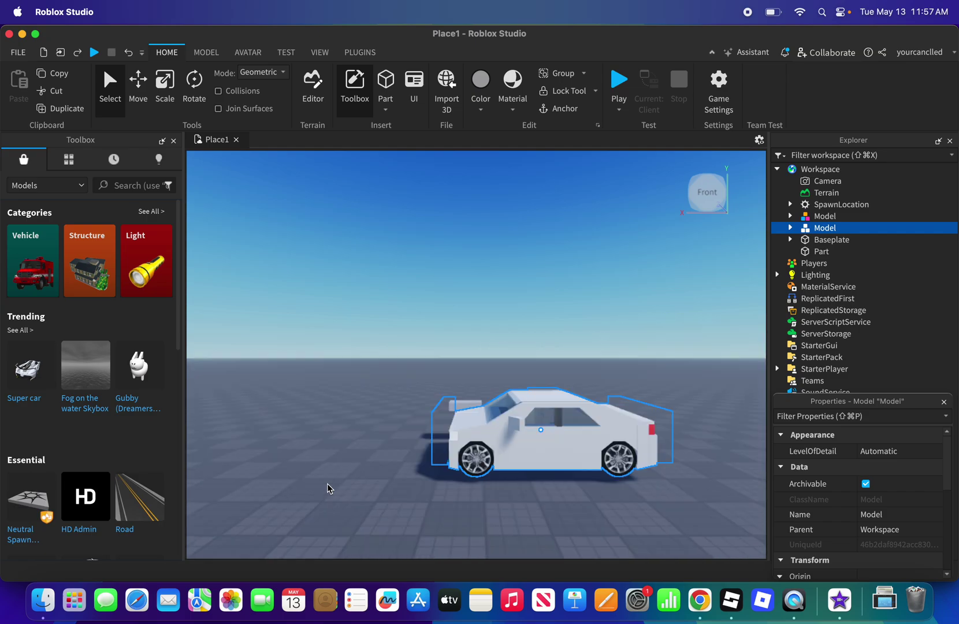
scroll(469, 337, up, 3)
scroll(455, 475, up, 3)
drag(463, 463, 466, 542)
scroll(465, 538, down, 3)
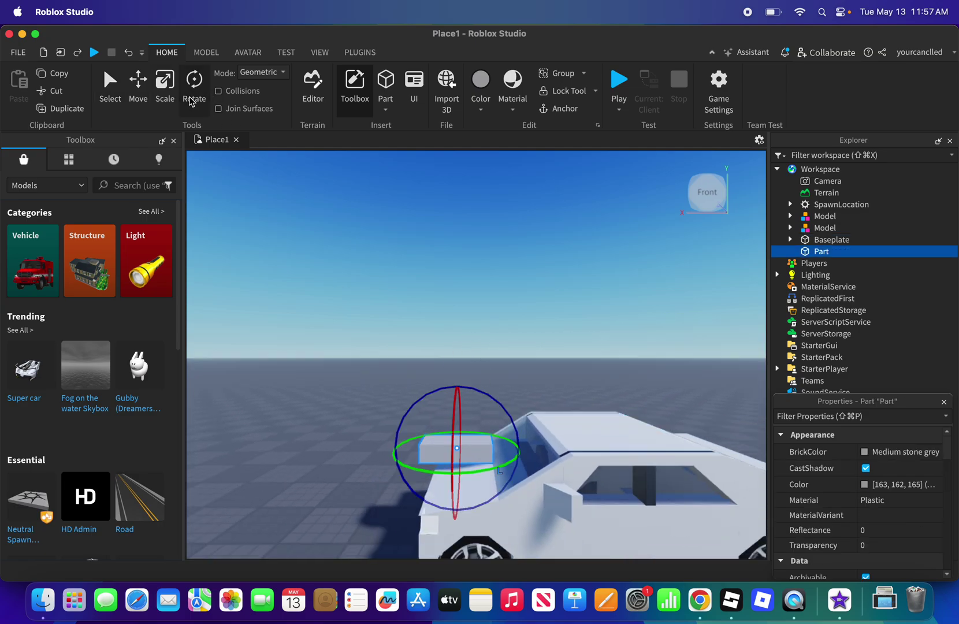
- Rotate the part about its vertical axis so it lies across the white car's hood
drag(494, 466, 565, 447)
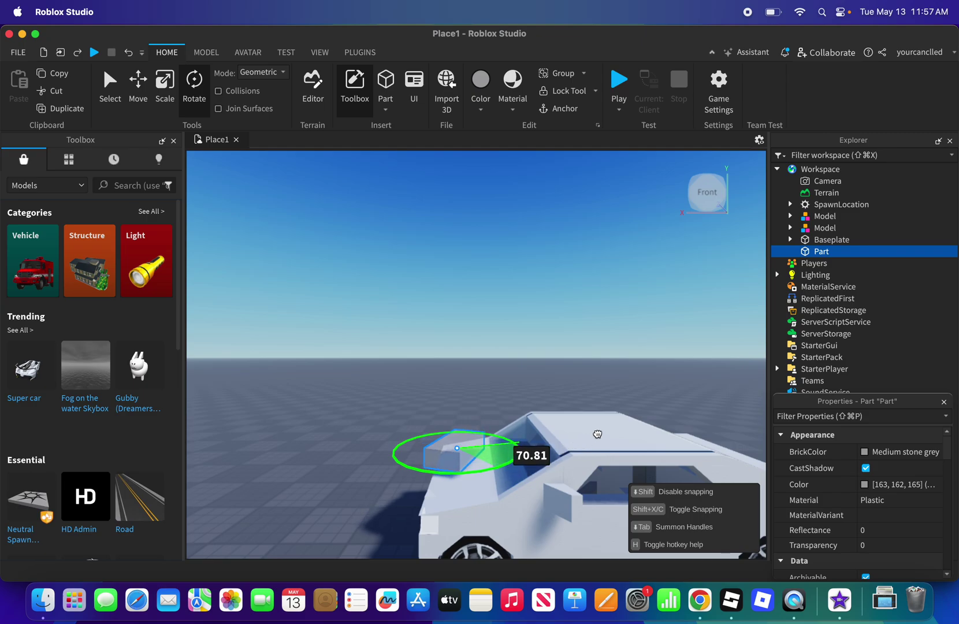
drag(615, 417, 626, 408)
key(a)
key(d)
key(w)
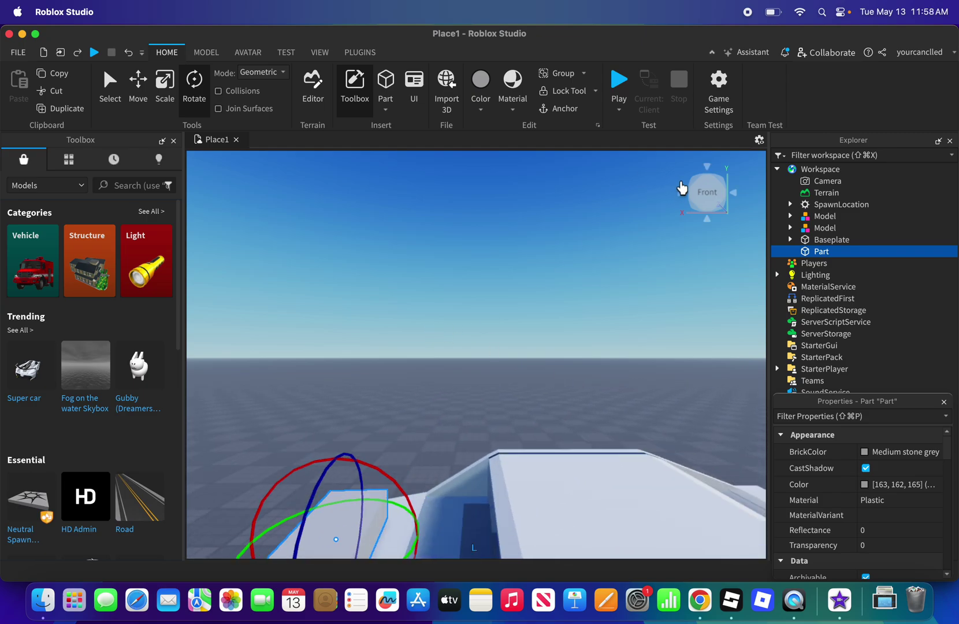
click(680, 192)
click(680, 197)
click(679, 197)
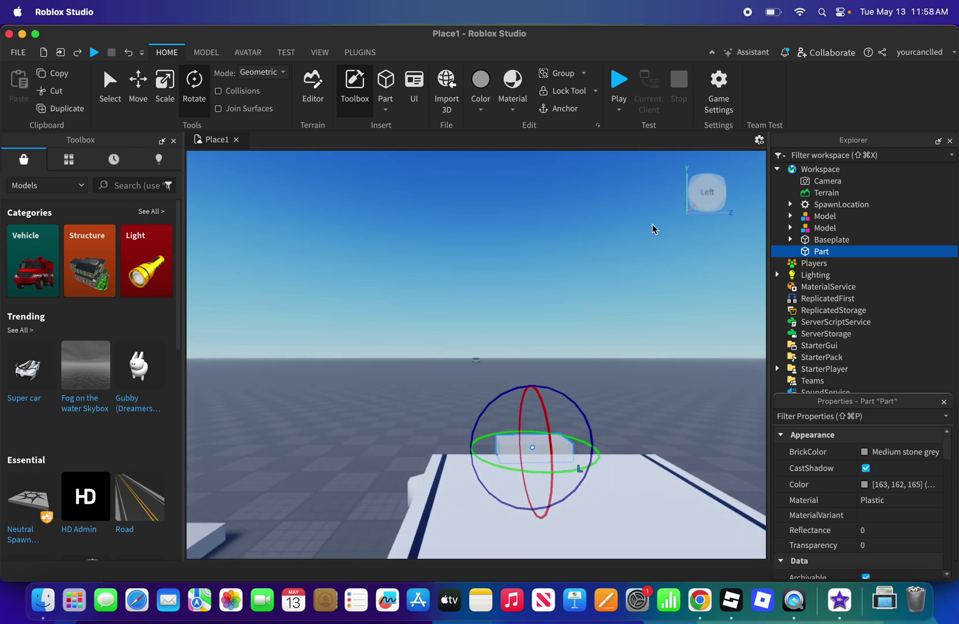
key(d)
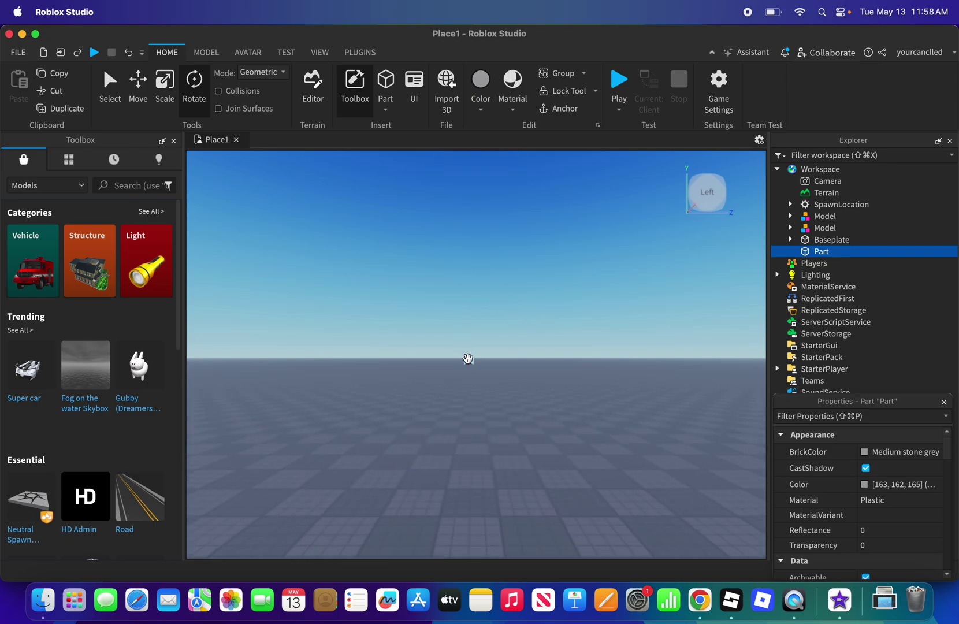
- Bring the distant dark blue car close to the front of the white car
drag(469, 360, 446, 417)
key(a)
key(w)
key(a)
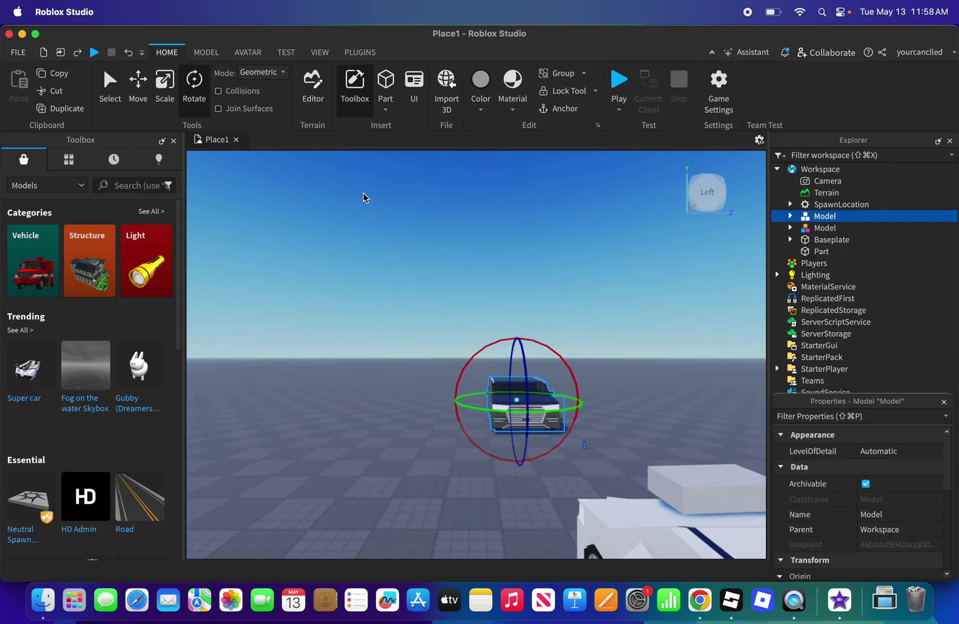
key(w)
key(d)
key(s)
key(d)
key(w)
key(a)
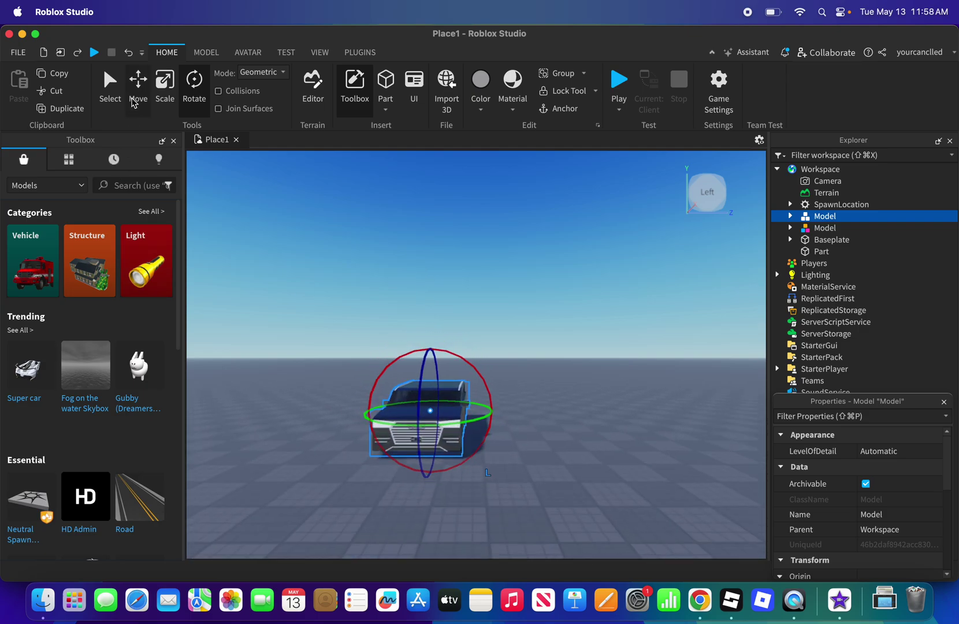
- Move the dark blue car 421 studs straight away from the white car and deselect it
click(136, 90)
drag(442, 403, 490, 332)
scroll(453, 324, up, 2)
scroll(454, 324, down, 3)
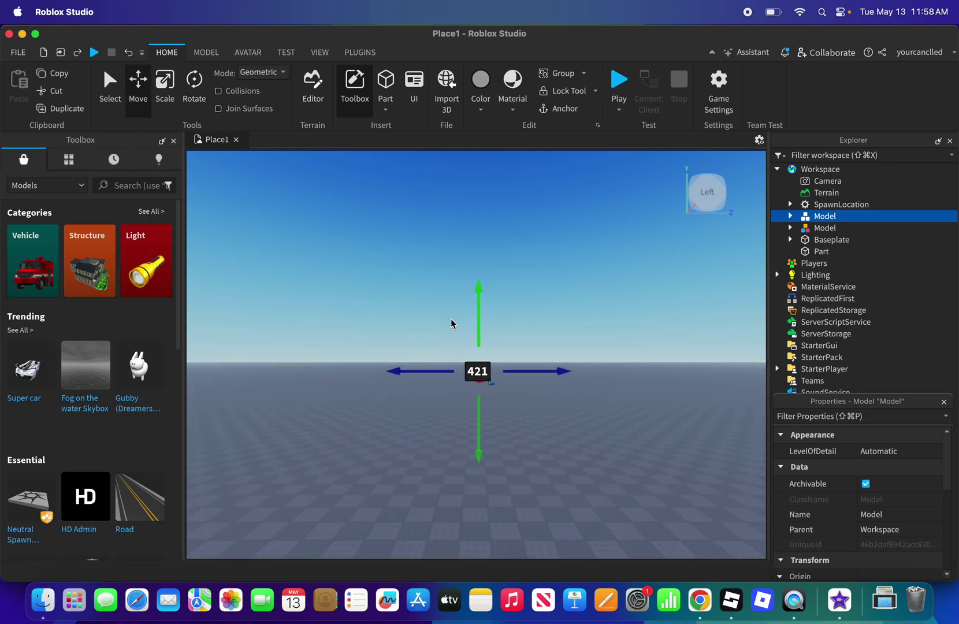
click(344, 312)
- Create a Weld constraint joining the new part to the white car's hood
key(a)
key(w)
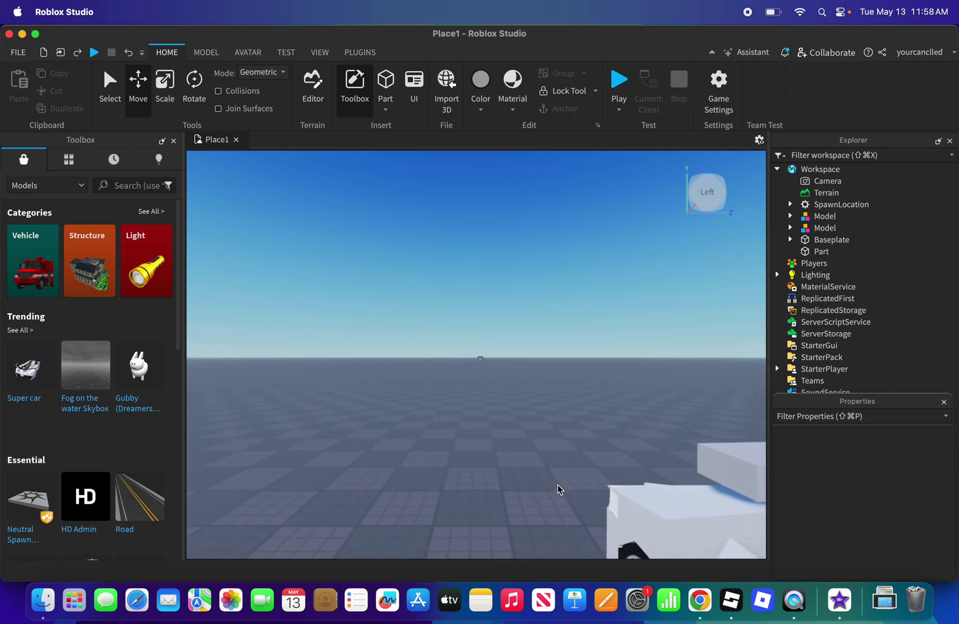
key(d)
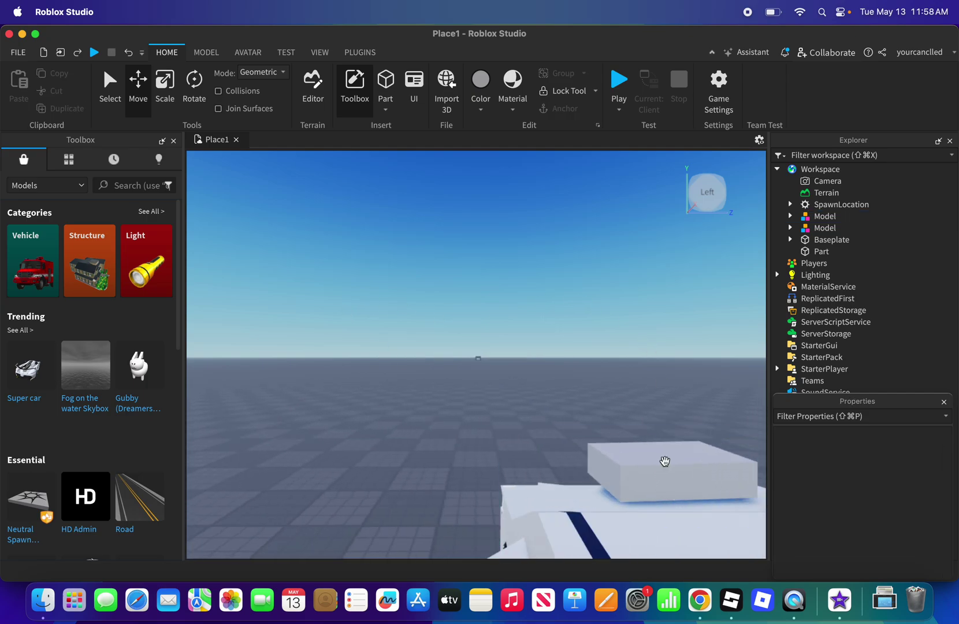
click(693, 451)
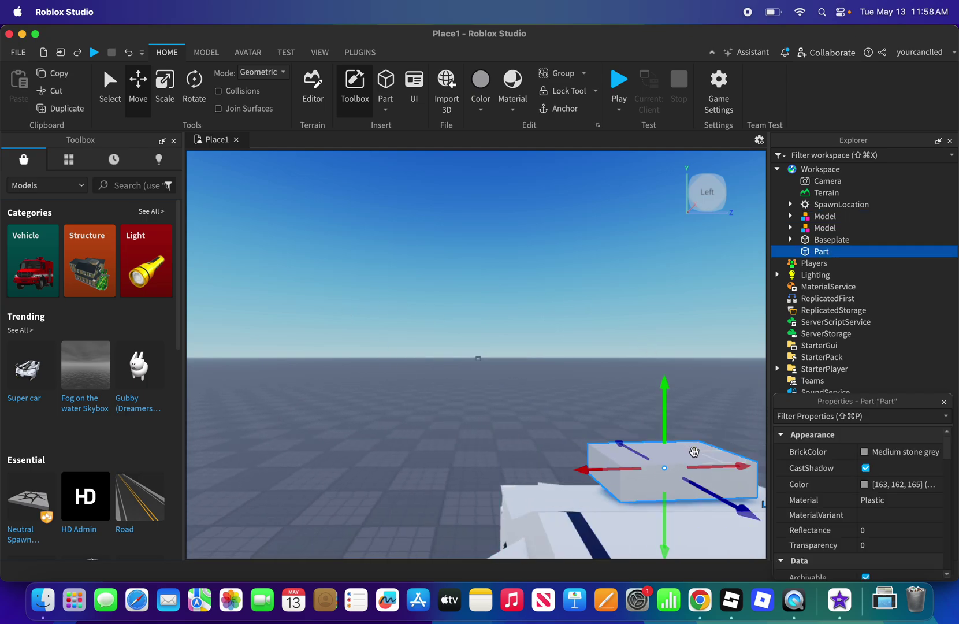
click(207, 53)
click(759, 108)
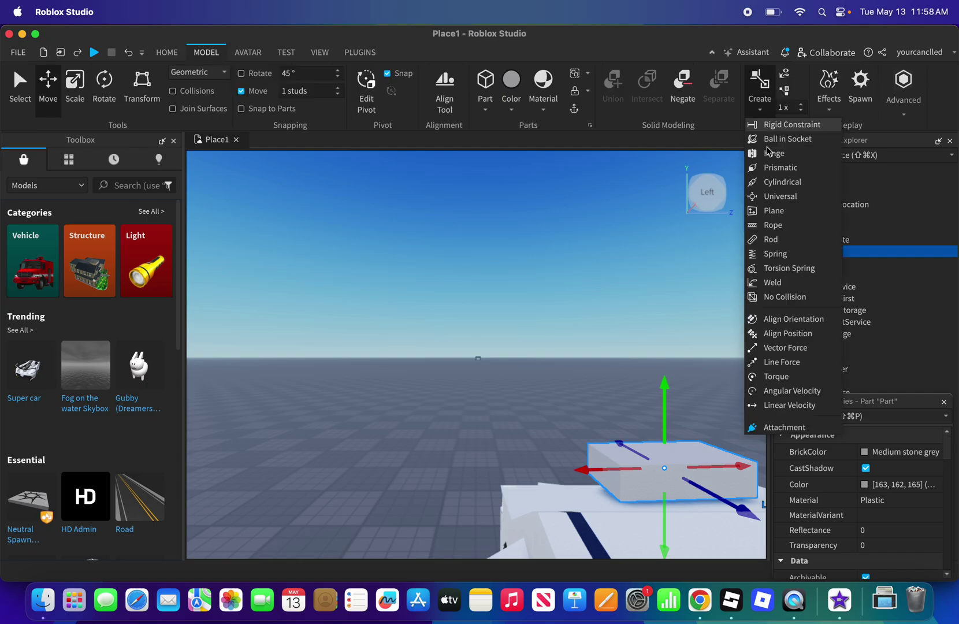
click(768, 281)
click(568, 493)
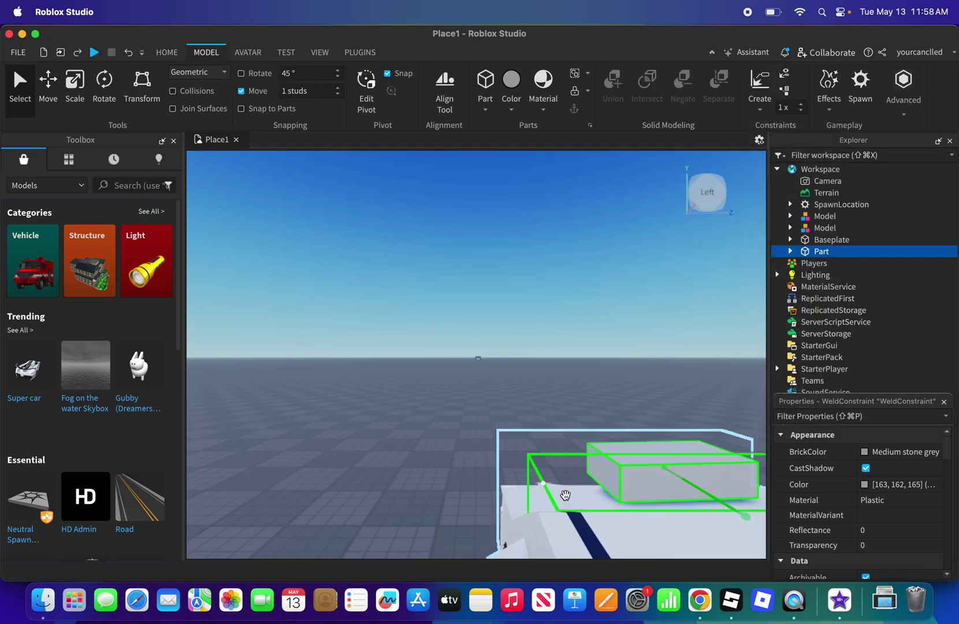
click(459, 409)
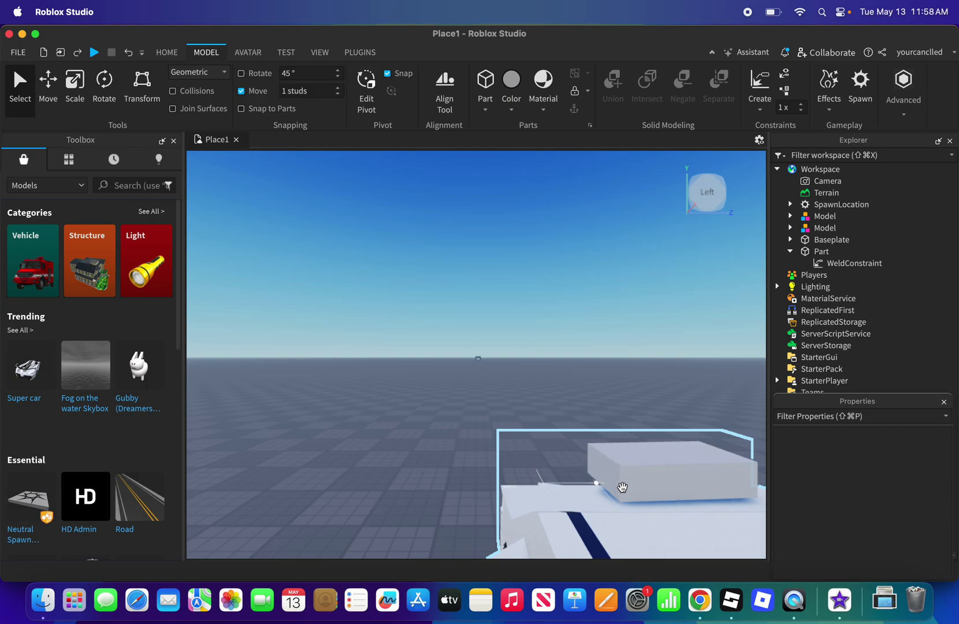
- Set the workspace camera's CameraSubject to the new part on the white car's hood
click(807, 254)
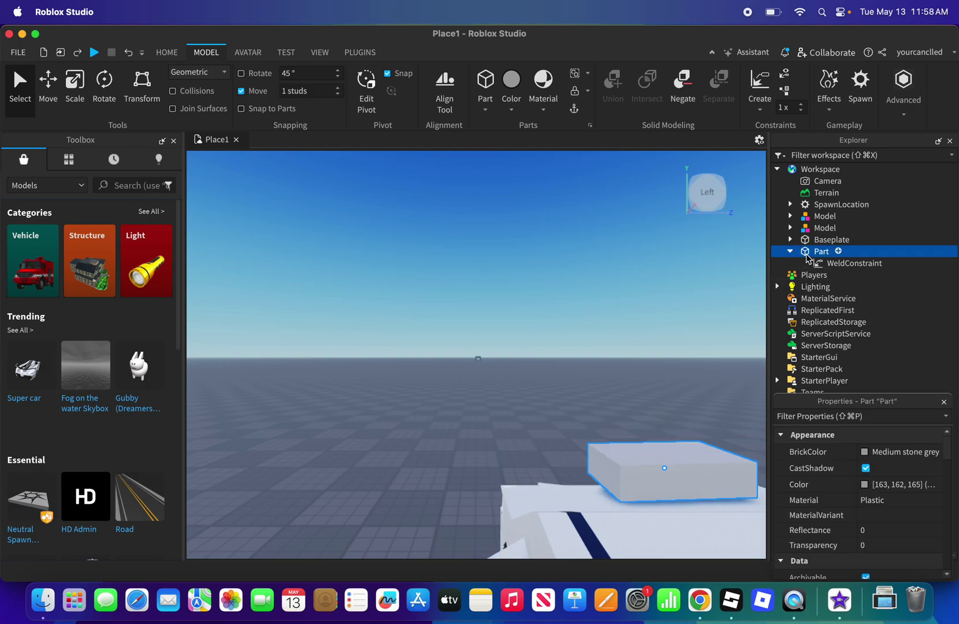
click(792, 253)
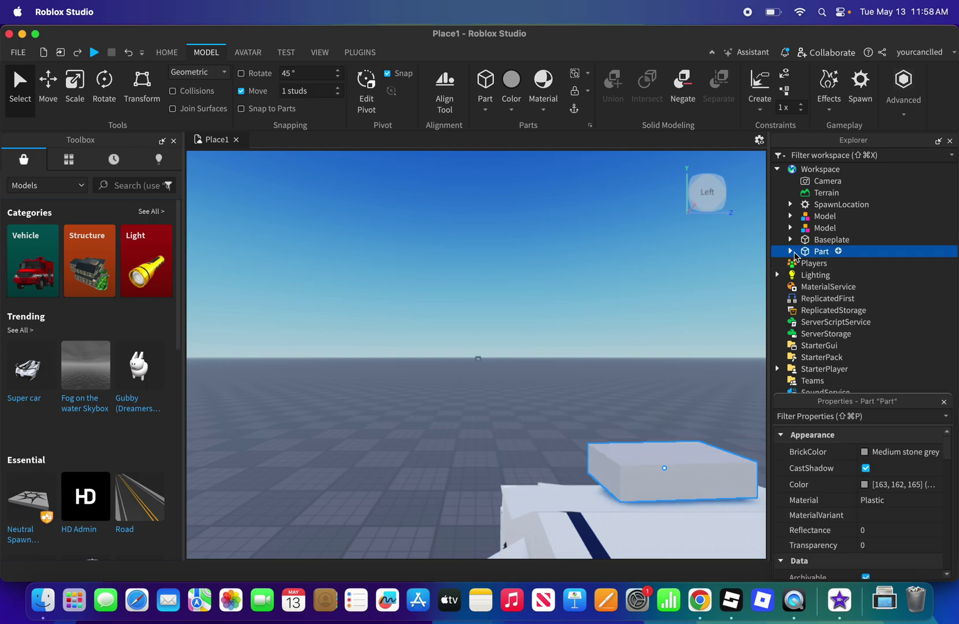
click(808, 184)
scroll(833, 512, down, 5)
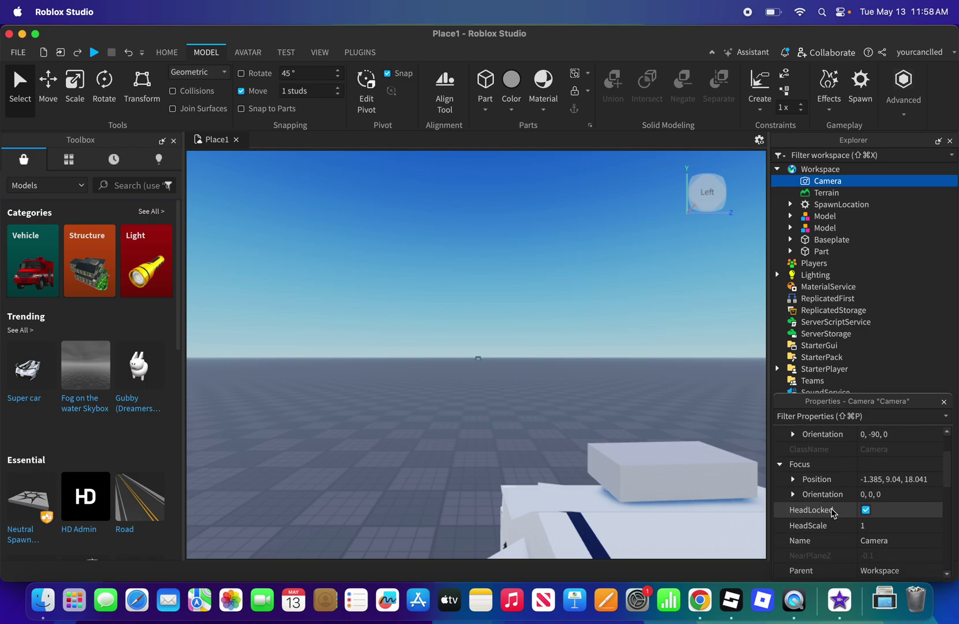
scroll(832, 509, up, 5)
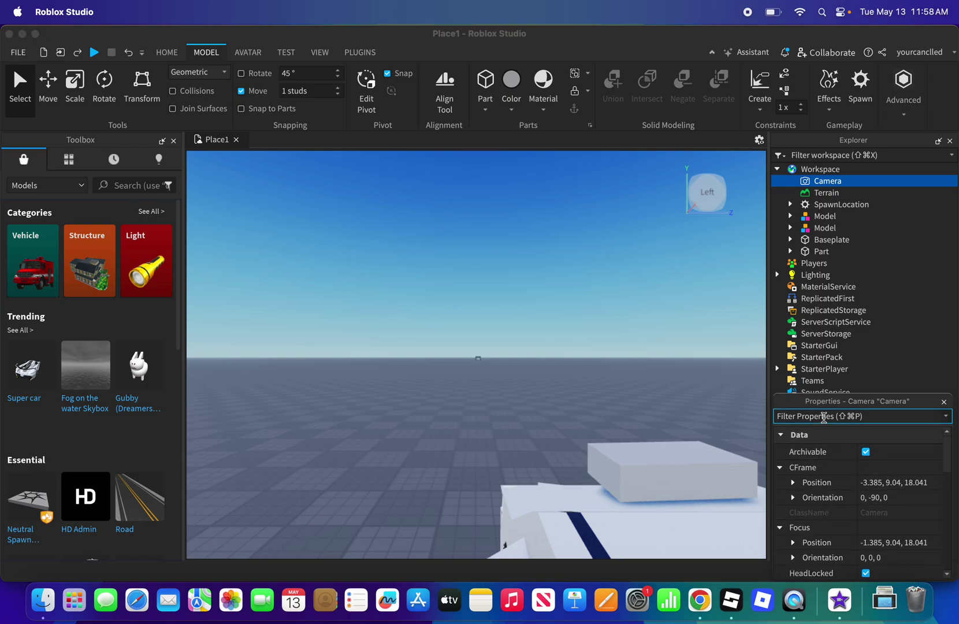
text(am)
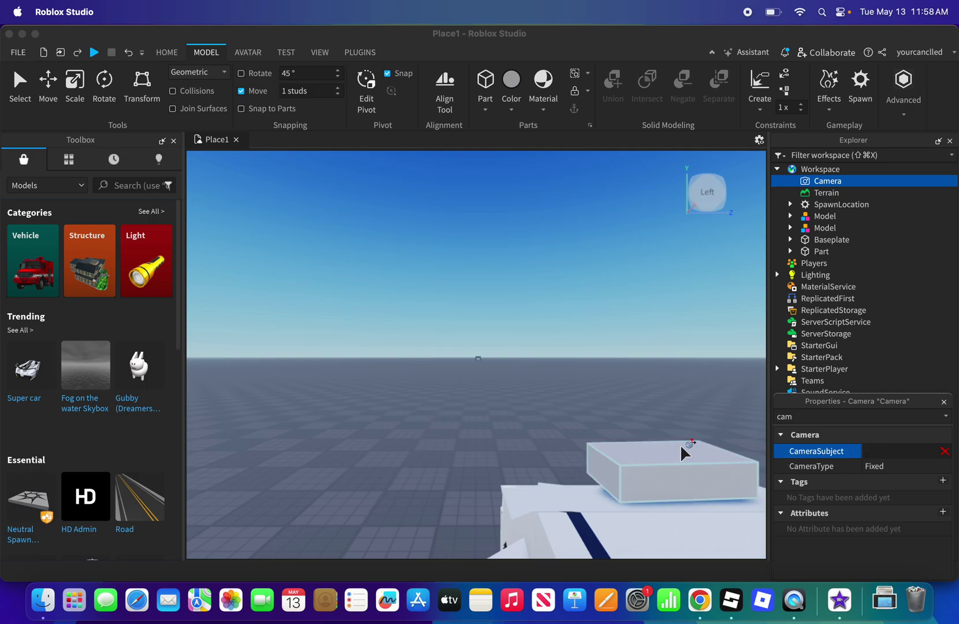
click(681, 444)
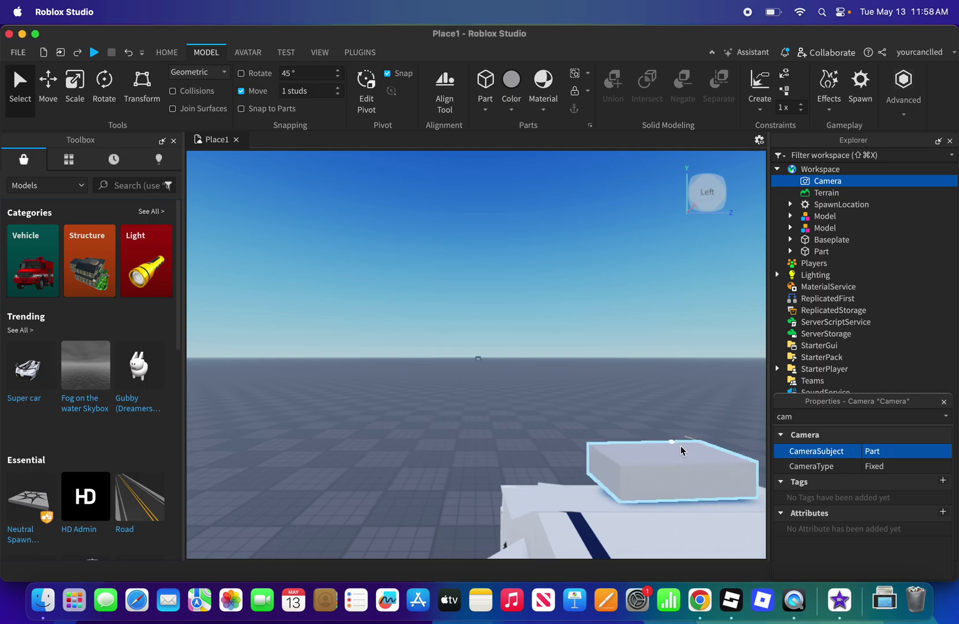
- Rename the part on the white car's hood as Dashcam and collapse its contents
double_click(821, 252)
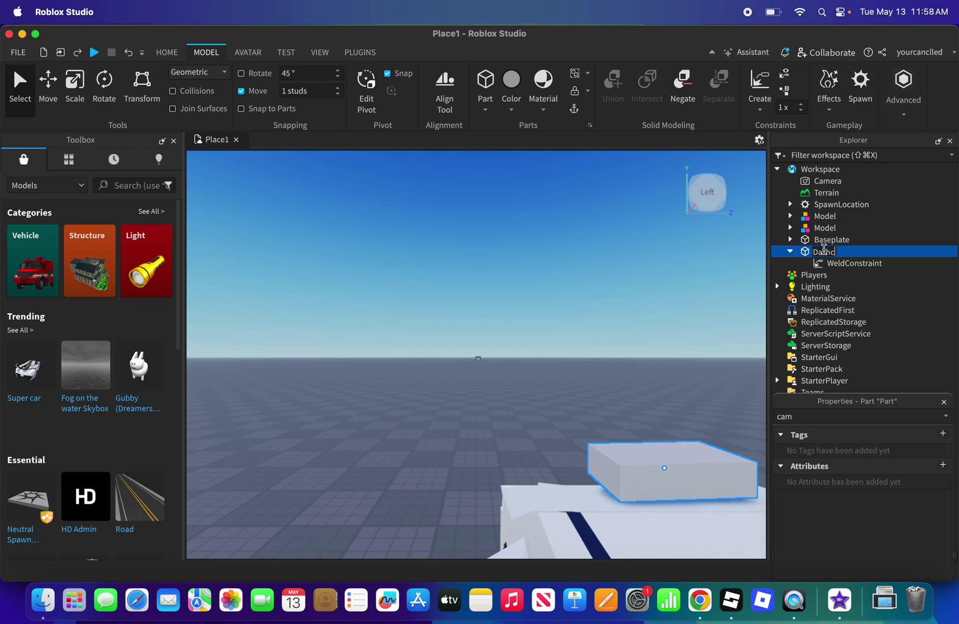
click(791, 252)
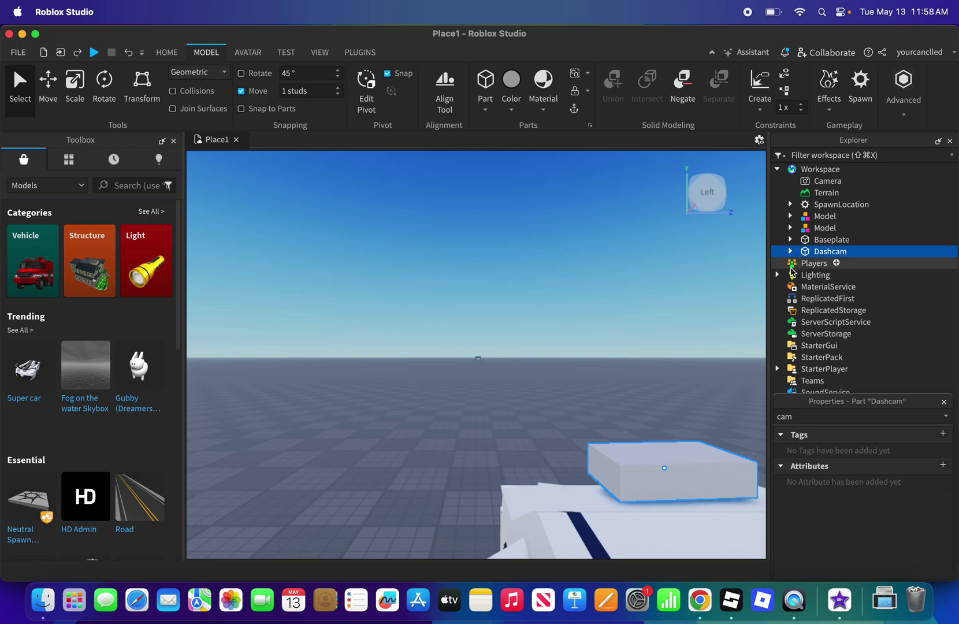
- Change the workspace camera's CameraType to Attach
click(826, 181)
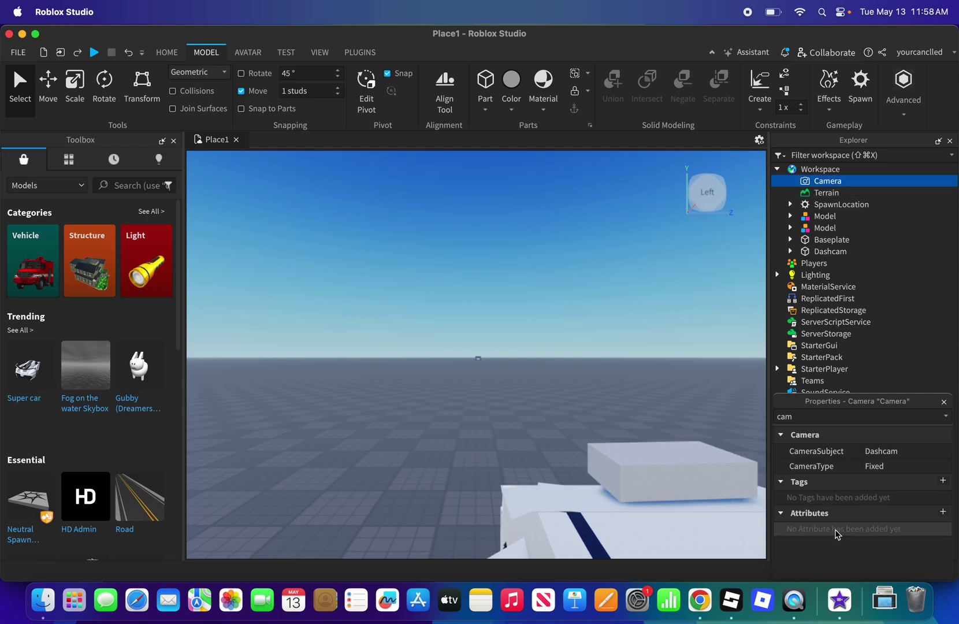
click(877, 467)
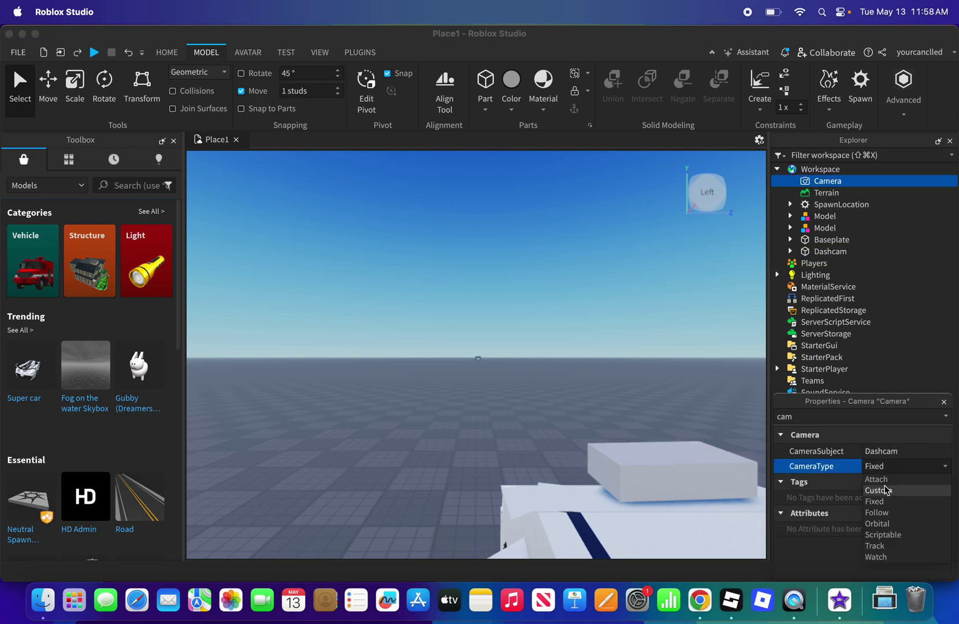
click(883, 480)
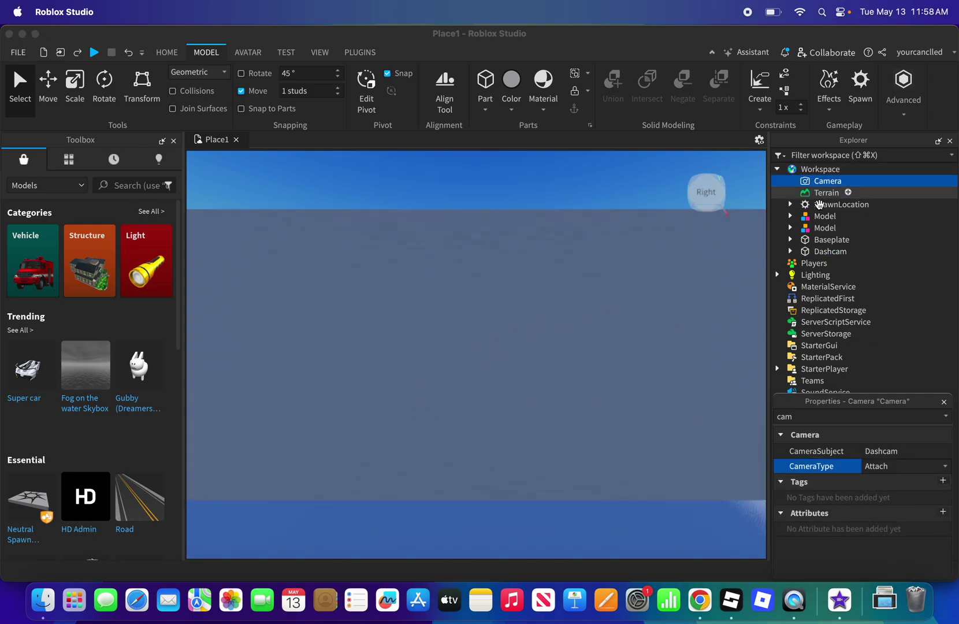
- Set the Dashcam part's transparency to 1 and deselect it
click(820, 252)
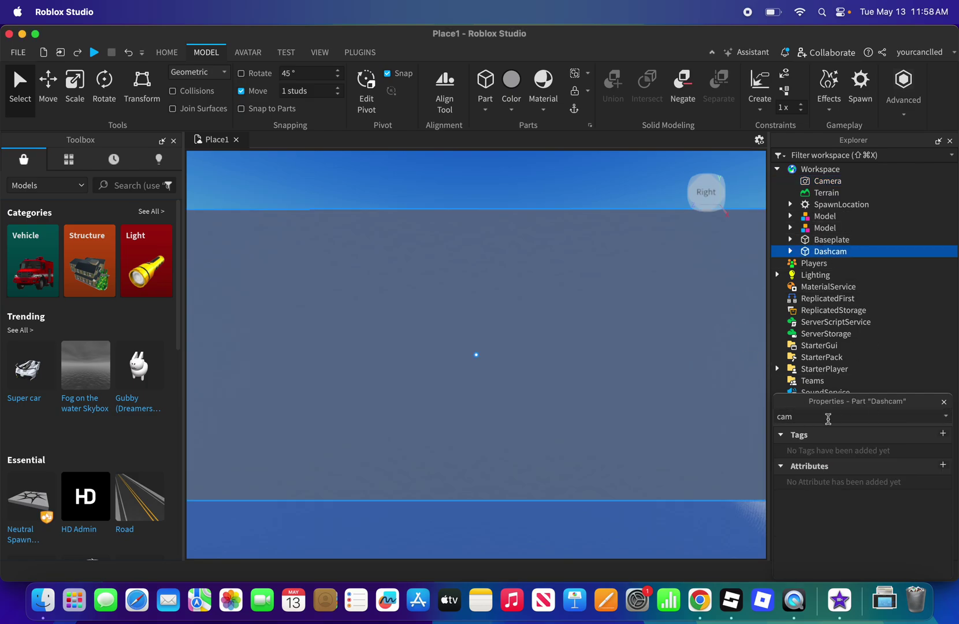
key(BackSpace)
key(BackSpace)
key(BackSpace)
scroll(834, 537, down, 10)
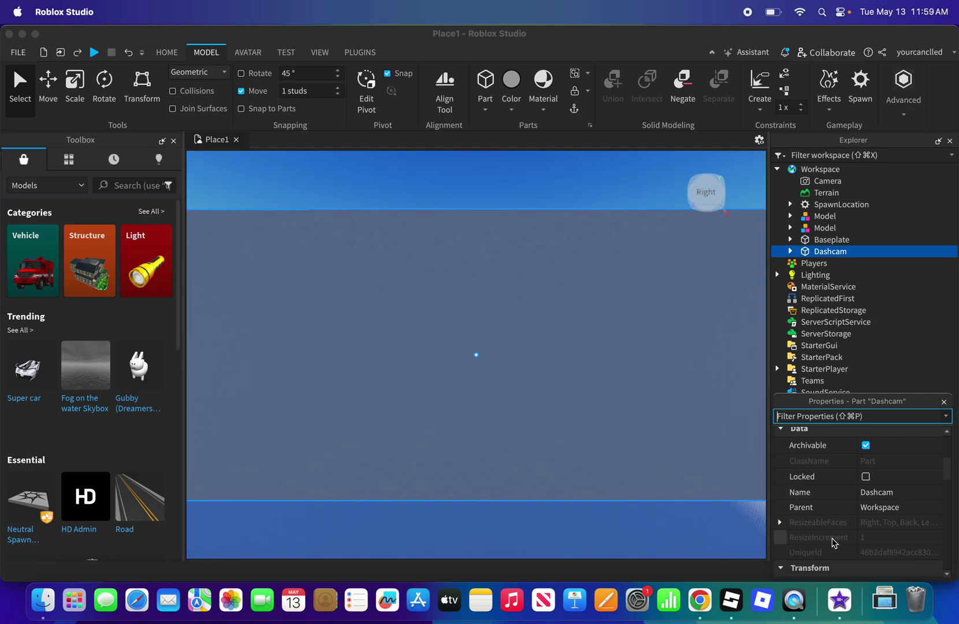
scroll(834, 544, up, 10)
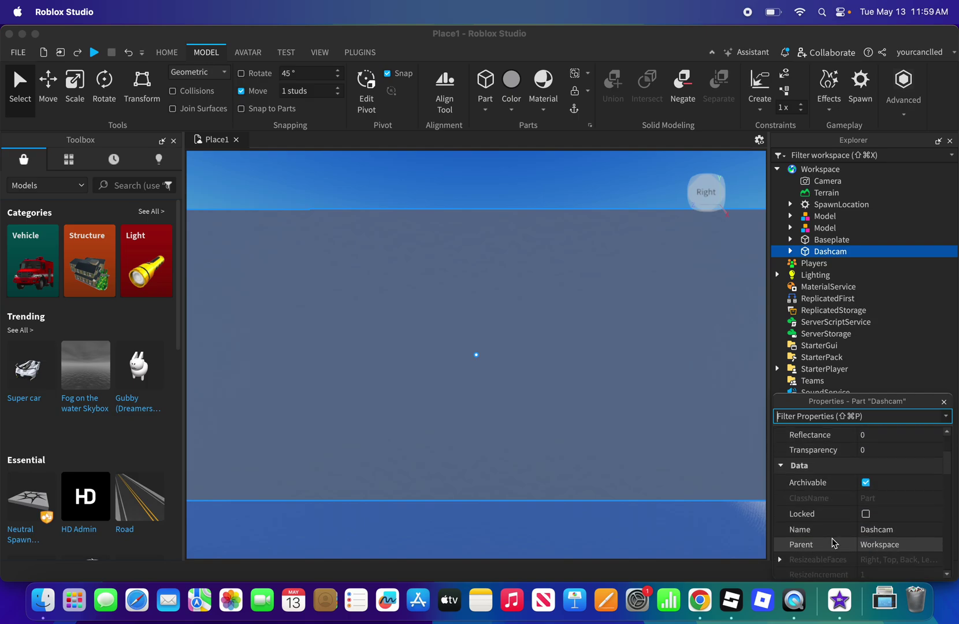
click(871, 480)
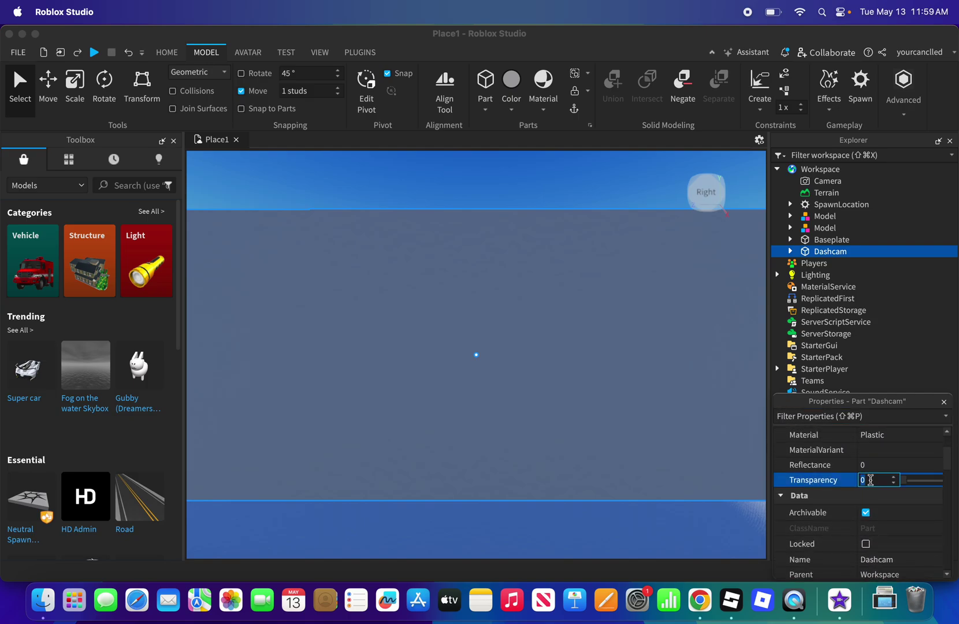
text(1)
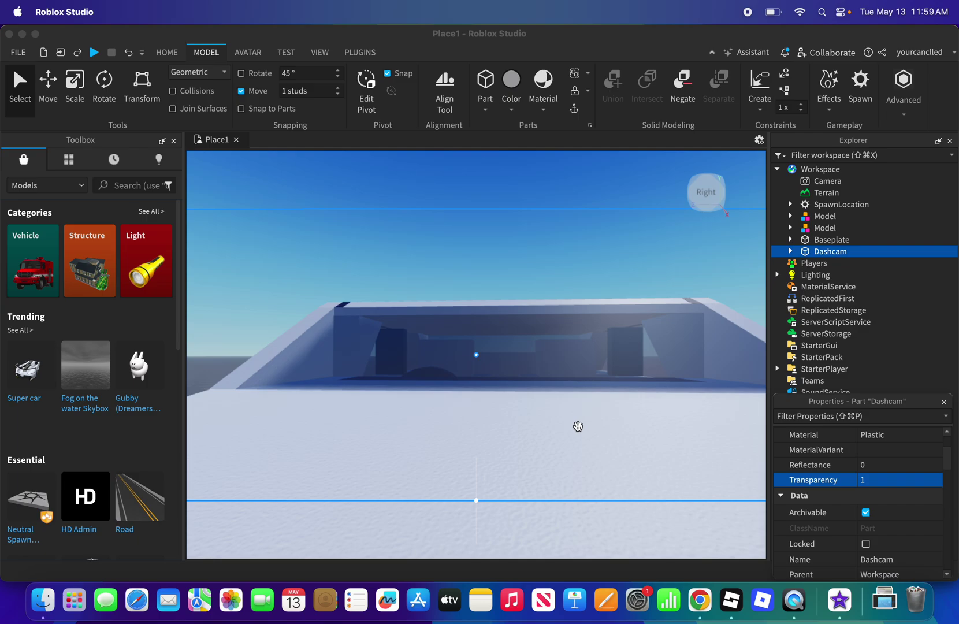
click(516, 187)
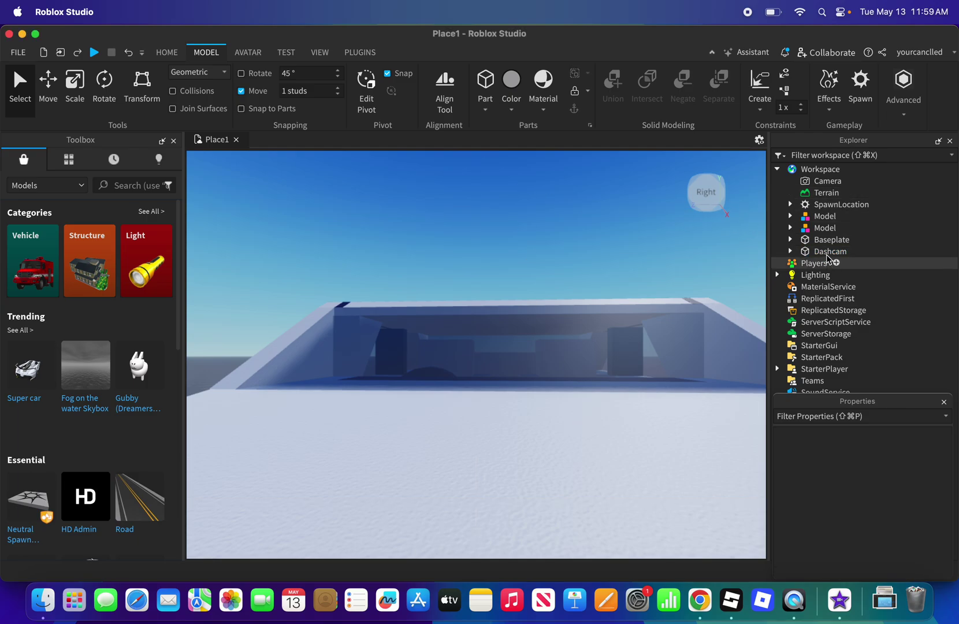
- Switch the workspace camera's CameraType to Fixed
click(812, 182)
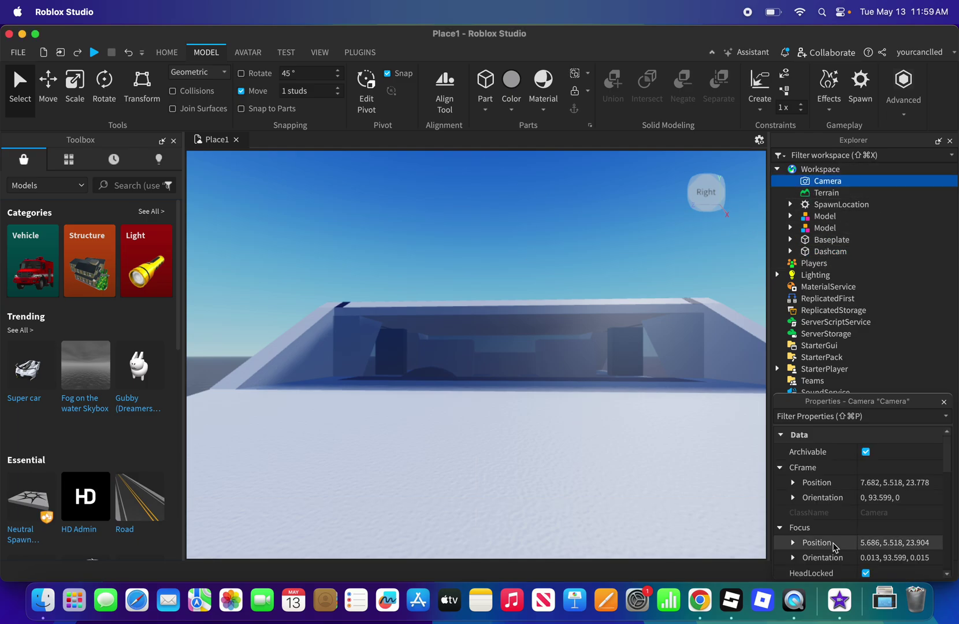
scroll(857, 497, down, 2)
scroll(857, 497, up, 2)
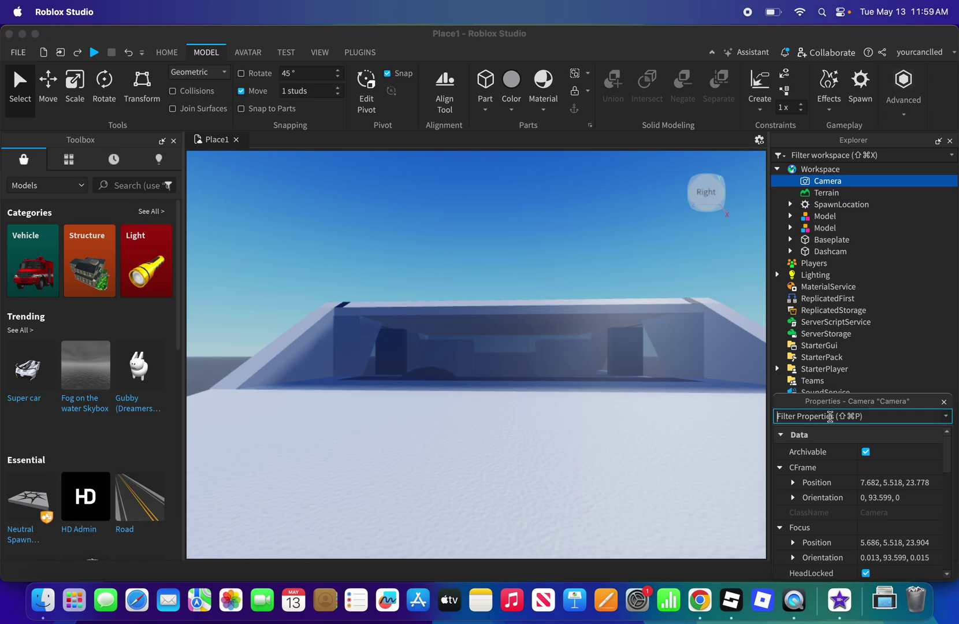
text(cam)
click(879, 468)
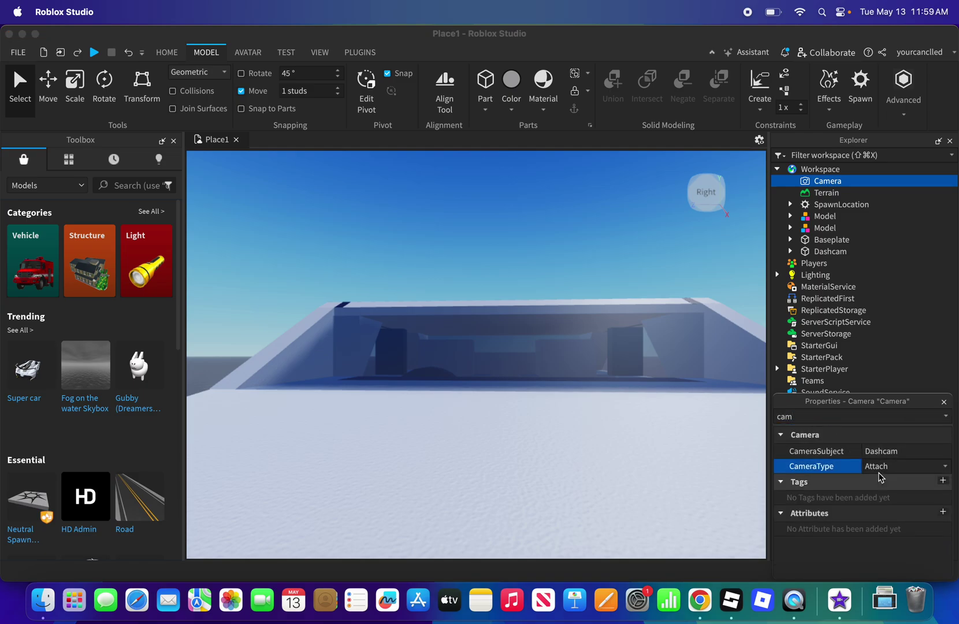
click(881, 467)
click(875, 502)
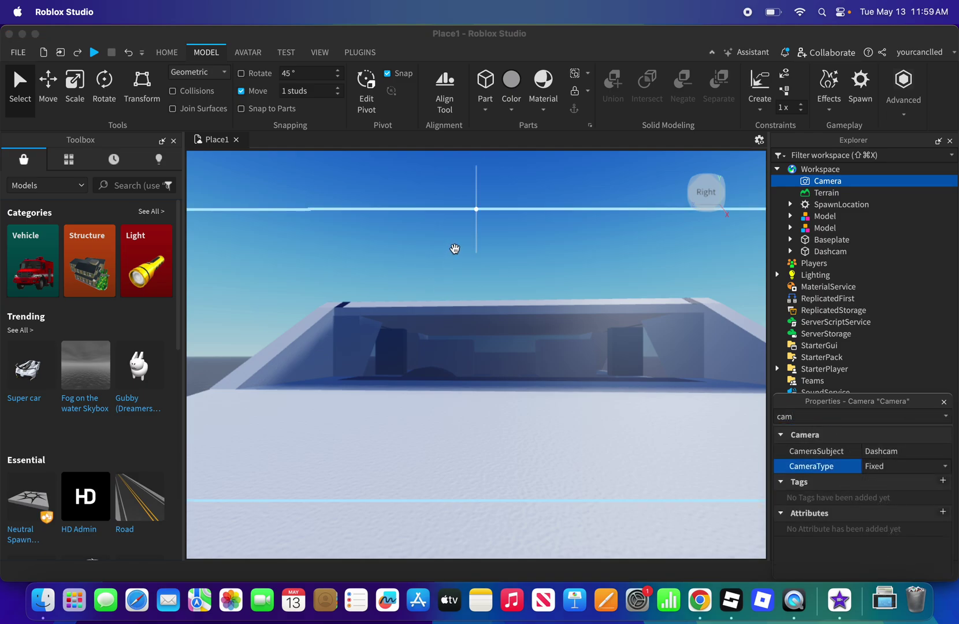
click(888, 467)
click(876, 502)
- Aim the view forward over the white car's hood toward the distant car
scroll(630, 448, down, 10)
click(564, 468)
scroll(565, 469, up, 4)
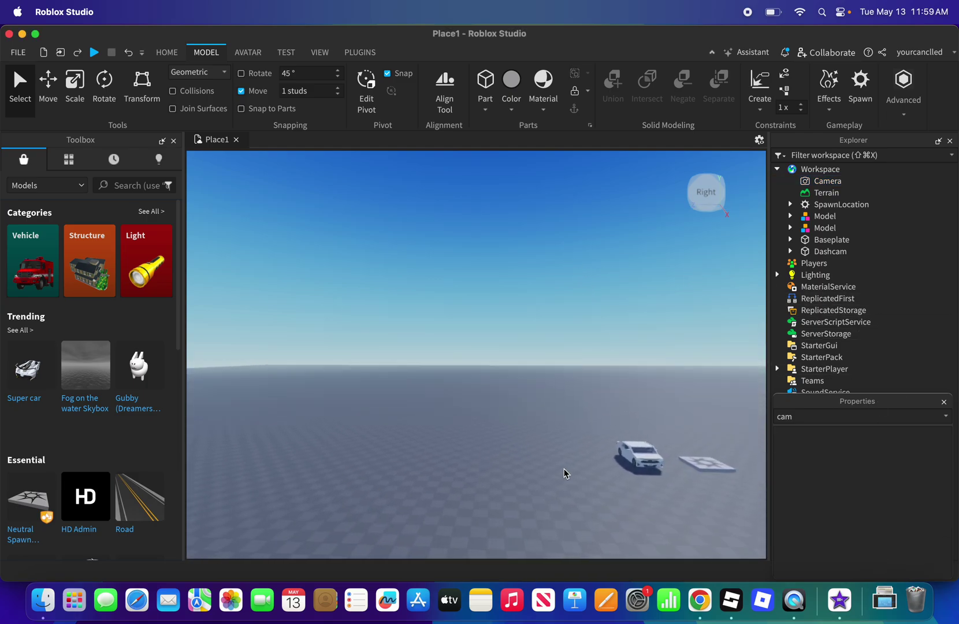
key(w)
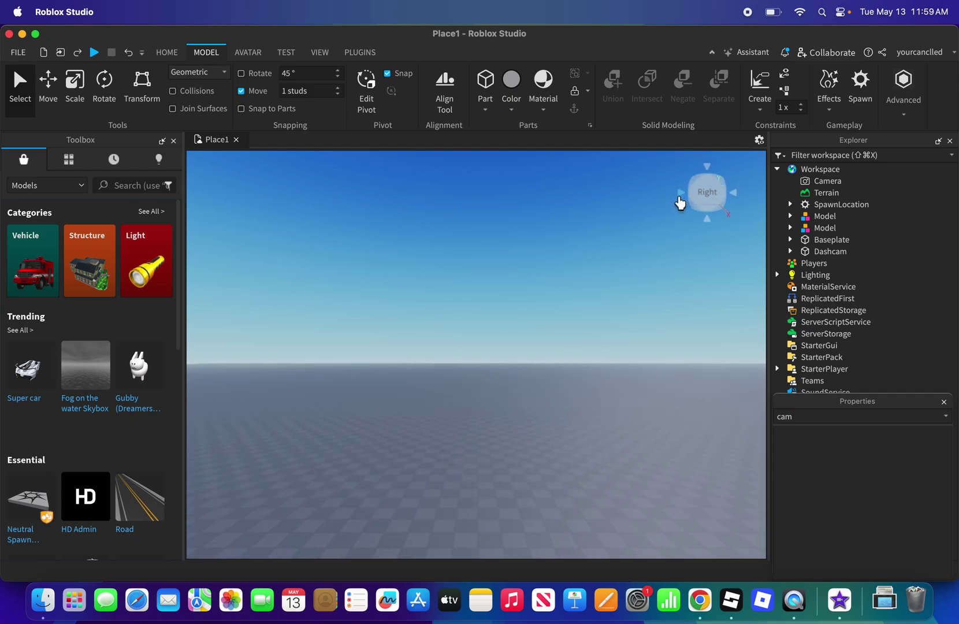
click(681, 193)
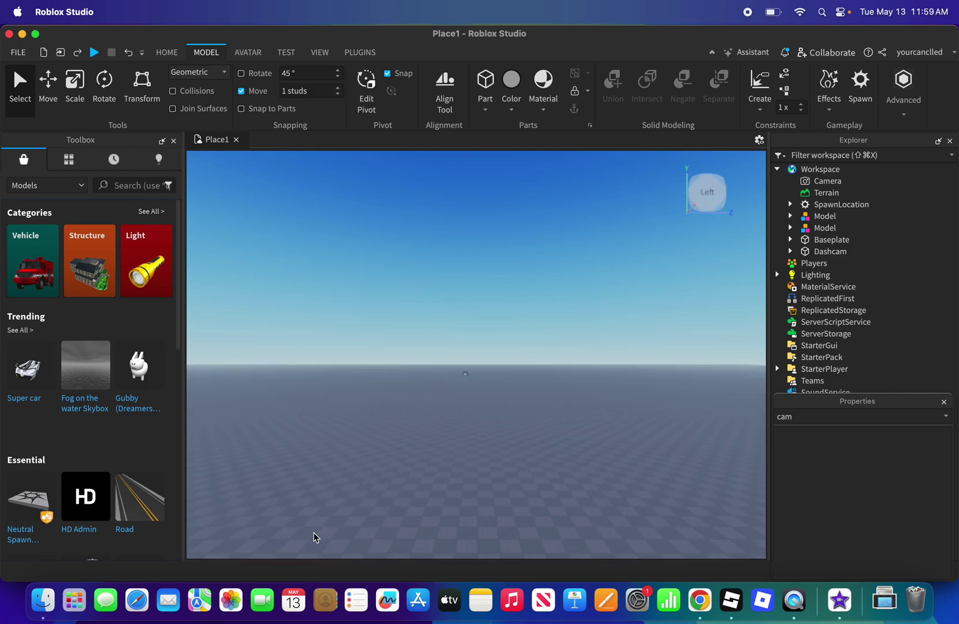
scroll(314, 533, down, 5)
scroll(343, 544, up, 5)
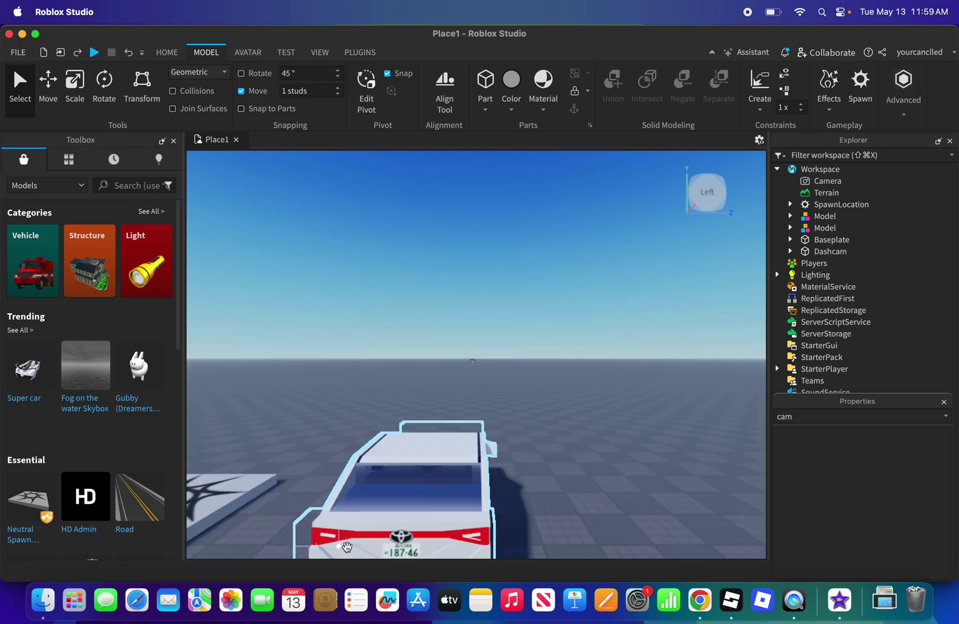
scroll(347, 547, up, 4)
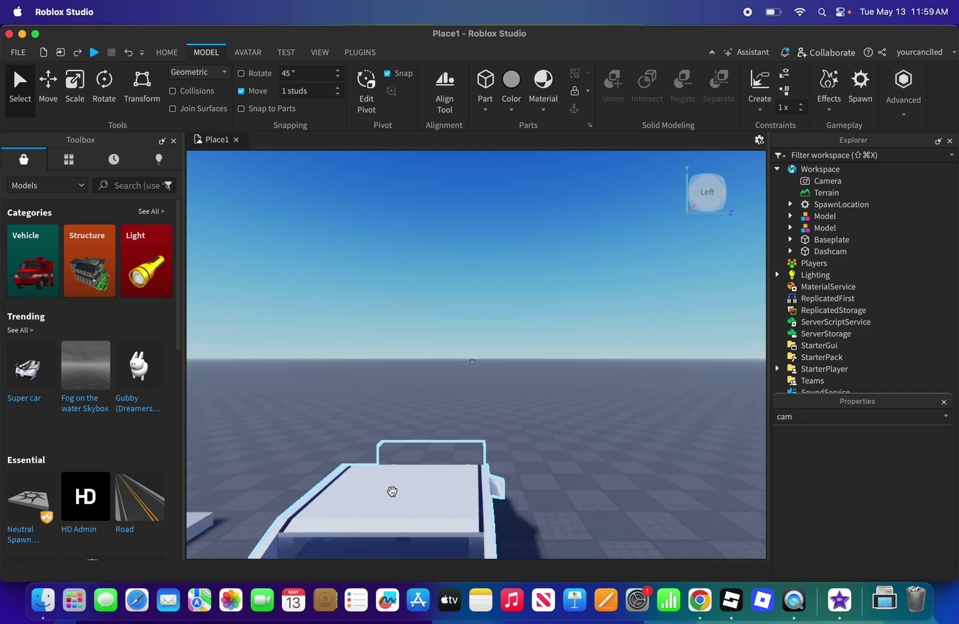
scroll(392, 491, up, 4)
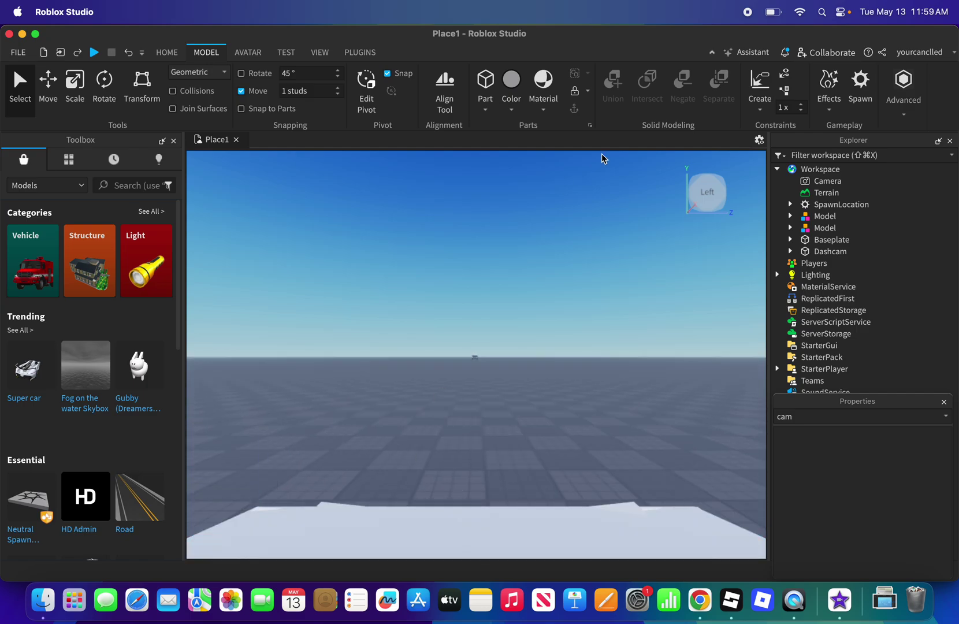
- Set the workspace camera's CameraType back to Attach and clear the selection
click(810, 252)
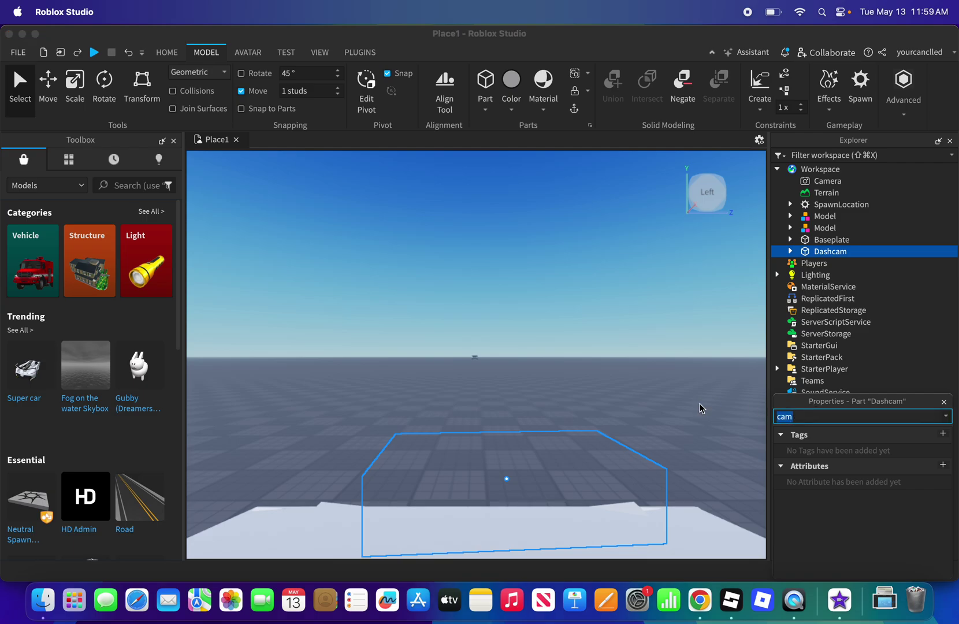
key(BackSpace)
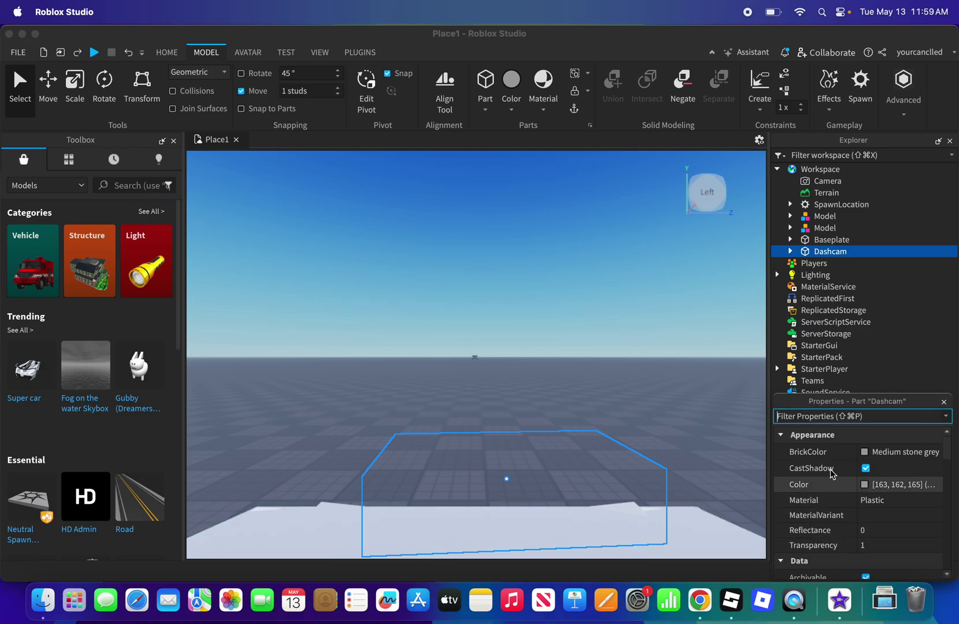
click(818, 181)
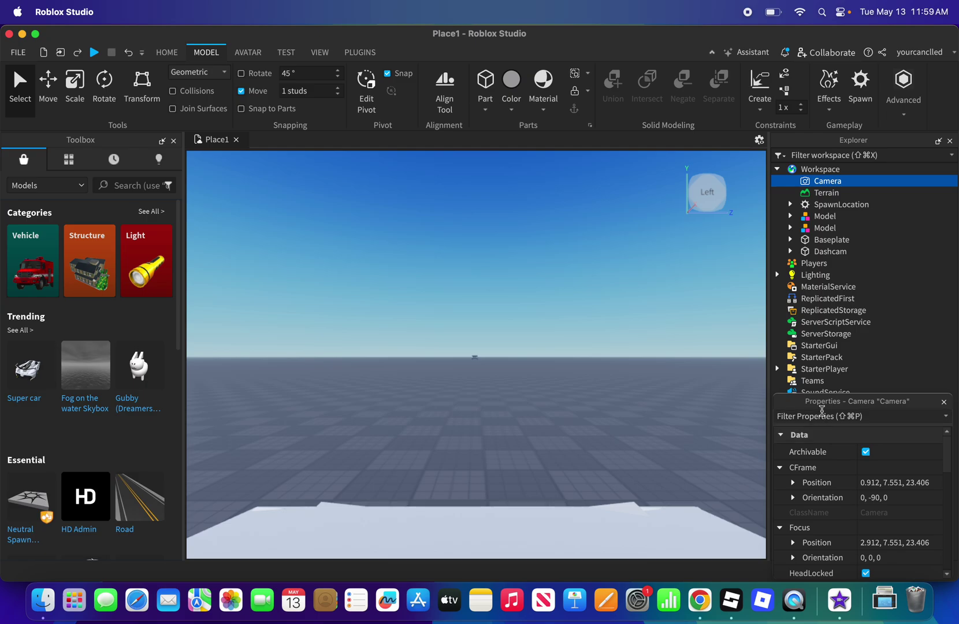
text(cam)
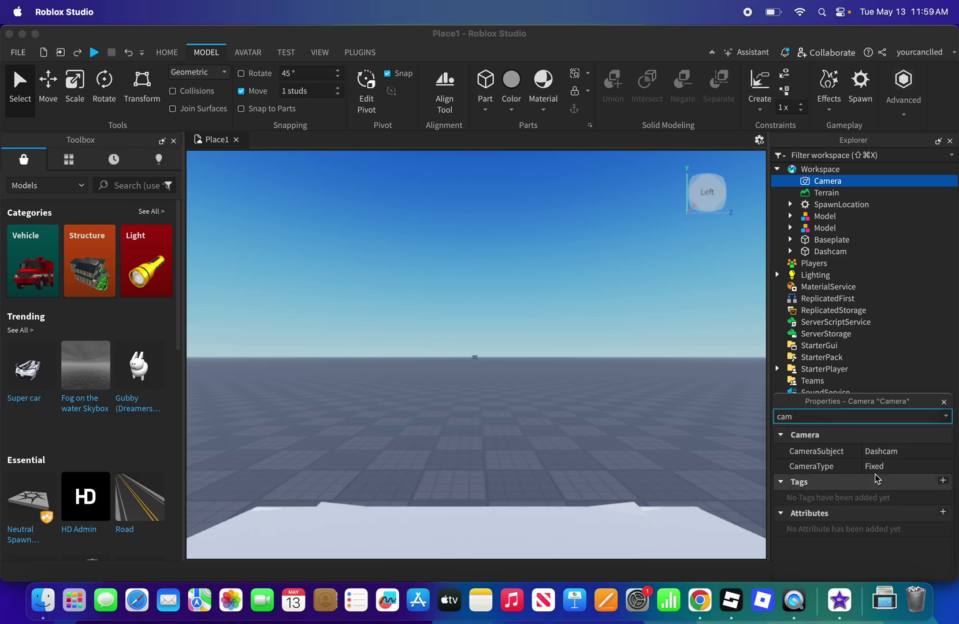
click(879, 466)
click(879, 479)
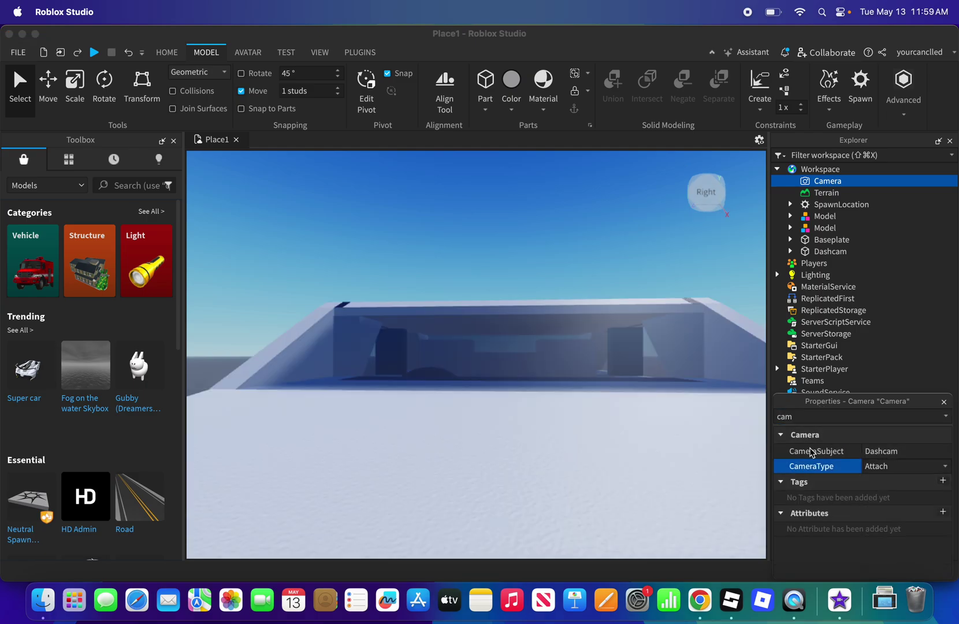
click(471, 195)
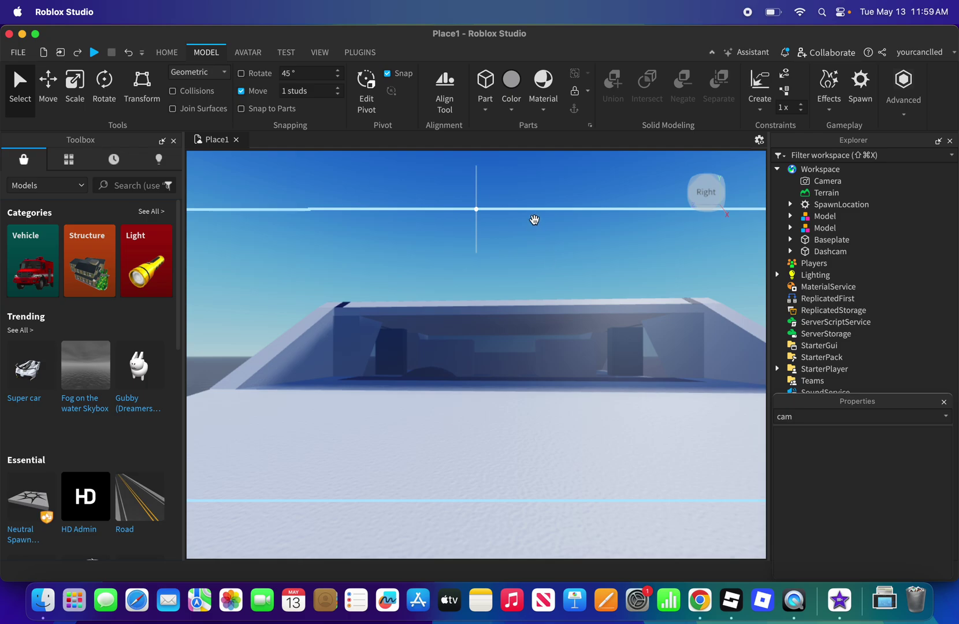
- Start a play test of the place and switch from the client to the server view
click(167, 53)
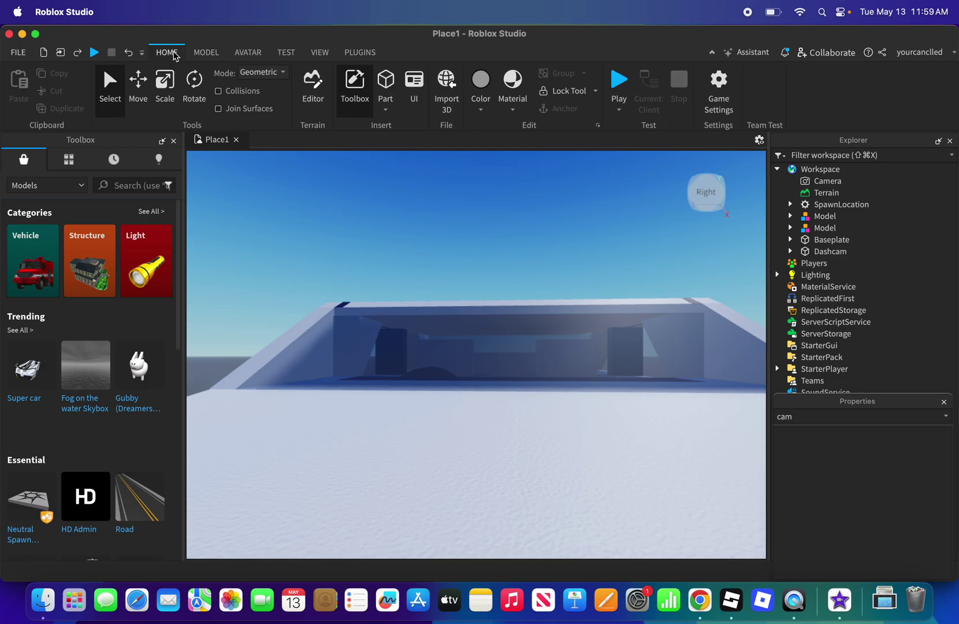
click(614, 91)
click(644, 90)
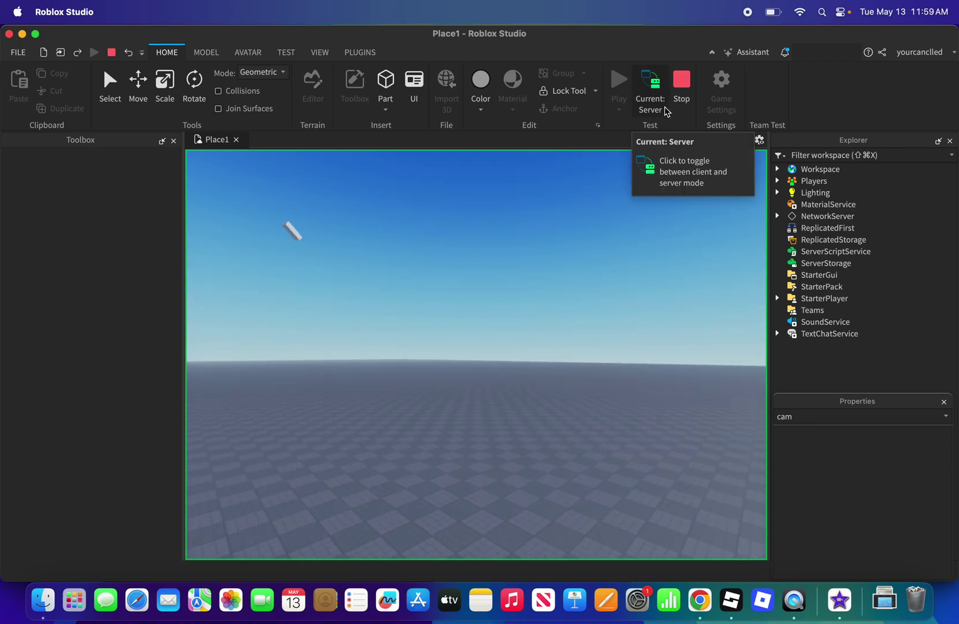
- Stop the play test and set the workspace camera's CameraType to Fixed
click(682, 84)
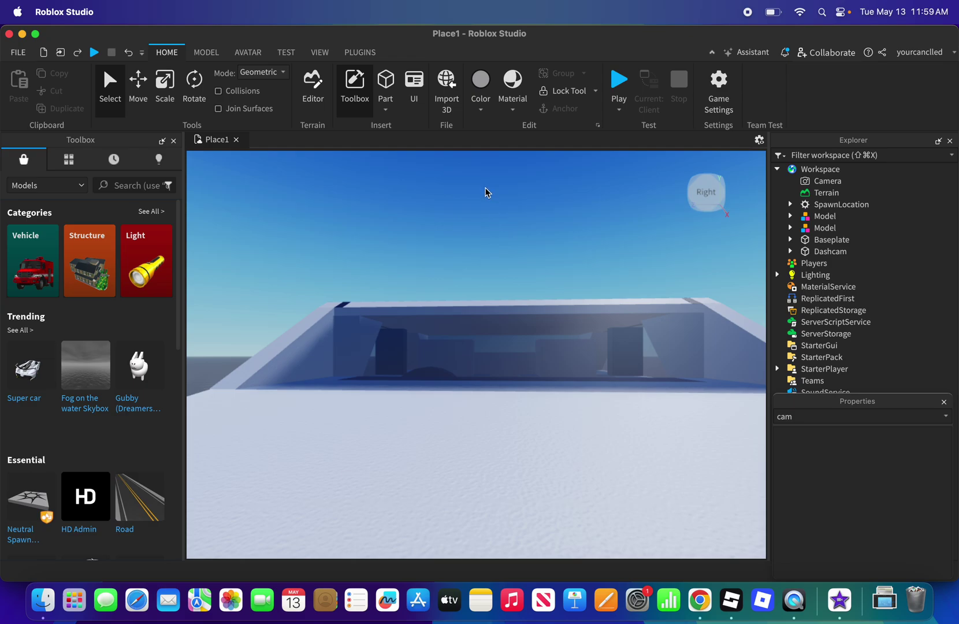
click(827, 181)
click(875, 466)
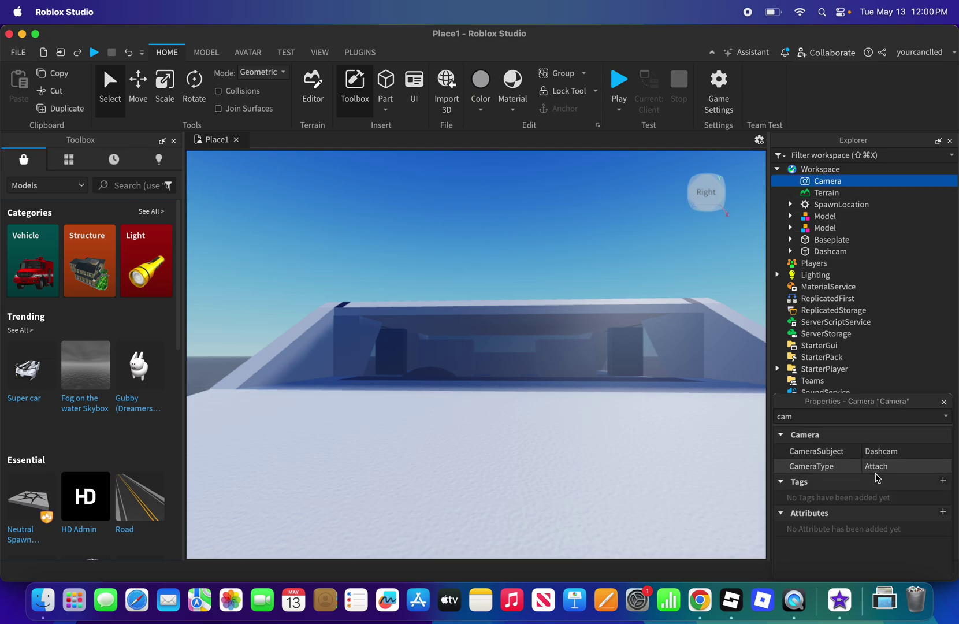
click(878, 491)
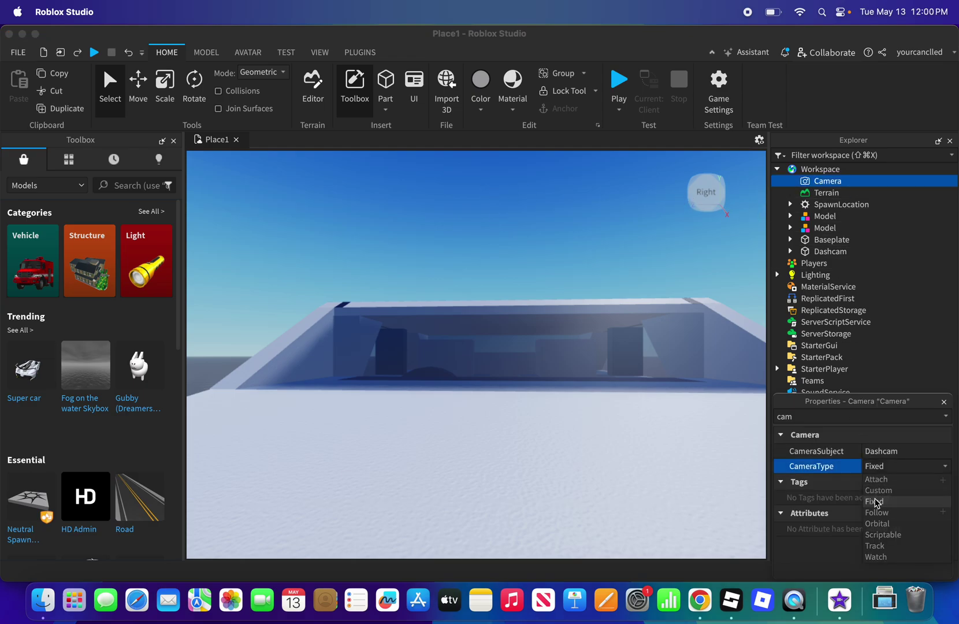
click(487, 289)
- Inspect the view from the white car's hood in different directions, including toward the distant car
key(w)
key(a)
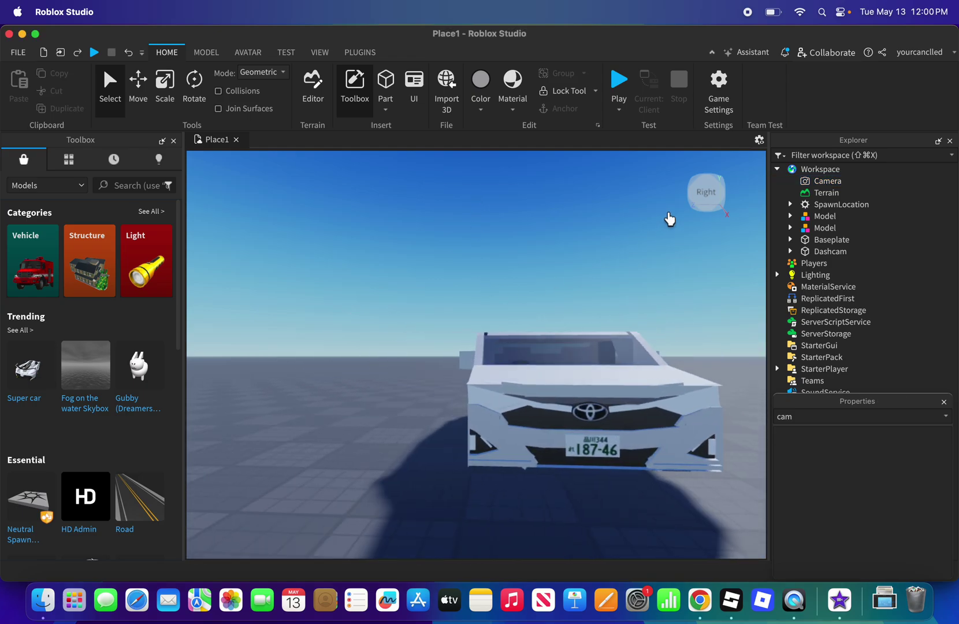
click(701, 193)
click(684, 193)
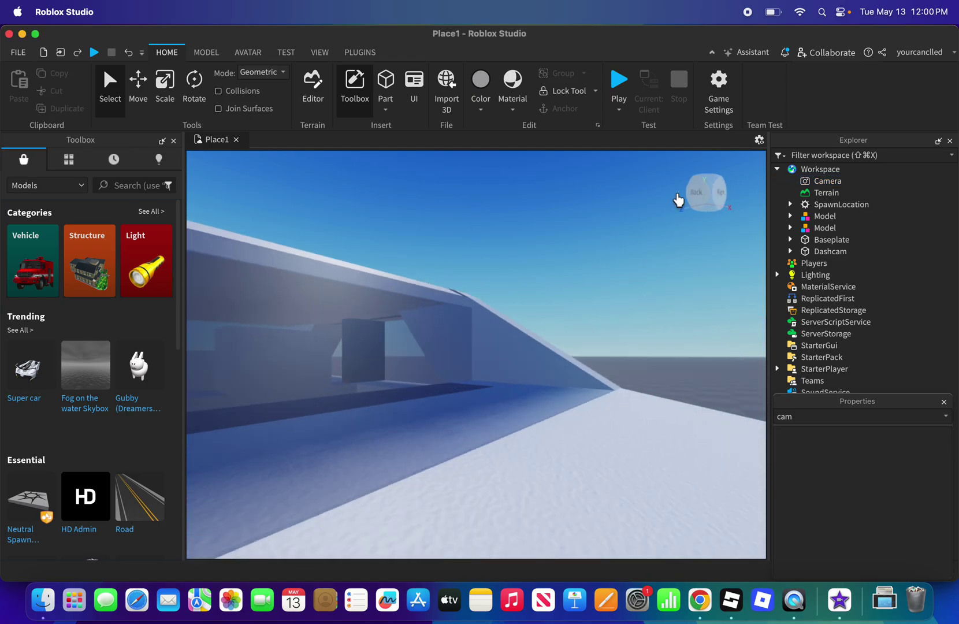
click(679, 195)
key(s)
key(w)
key(a)
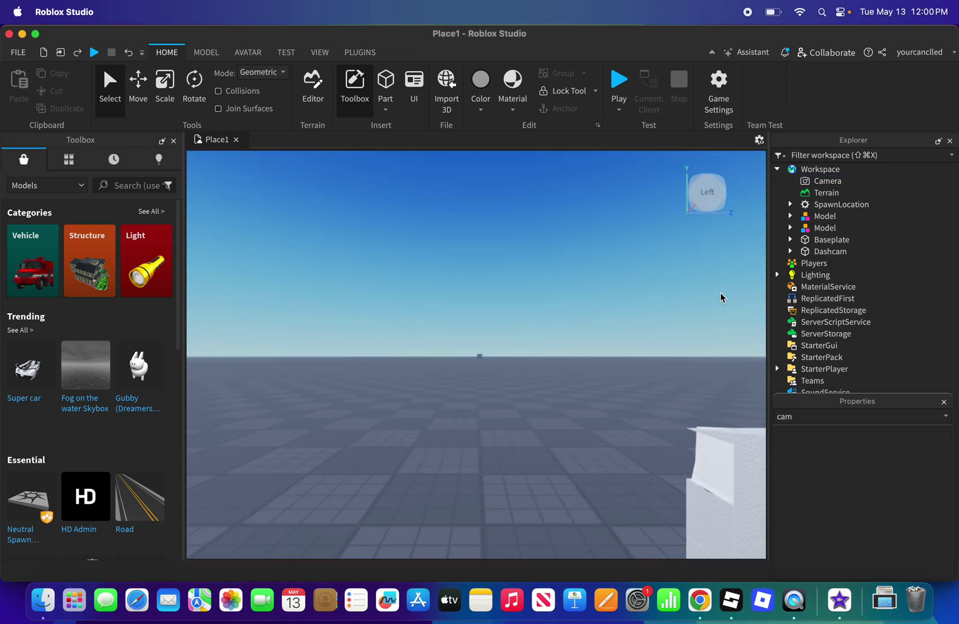
key(s)
key(w)
key(d)
click(682, 194)
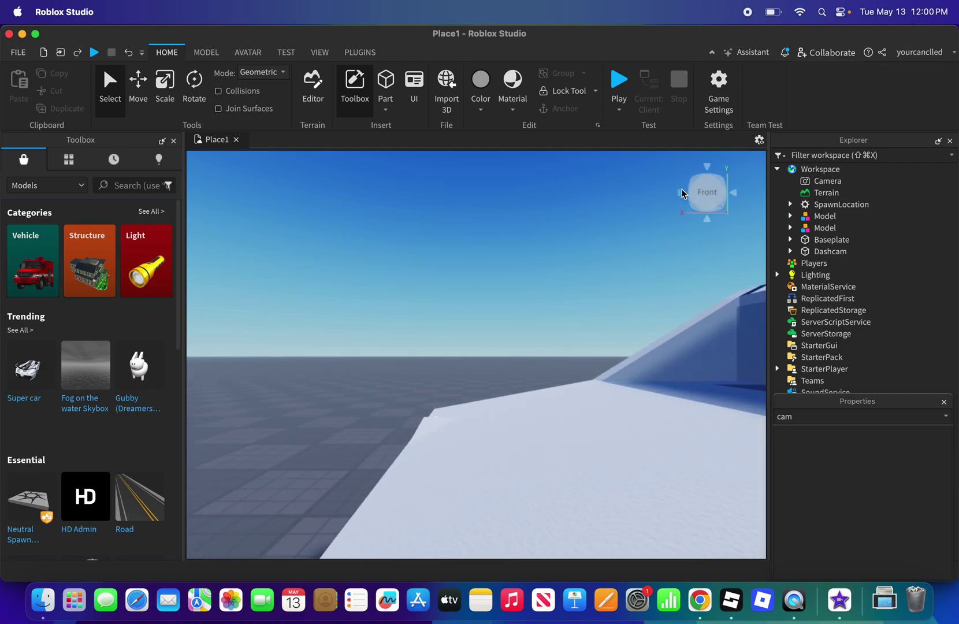
- Move the Dashcam part 1 stud back along the white car's hood toward the windshield
key(s)
drag(542, 352, 597, 407)
key(d)
key(s)
key(w)
key(a)
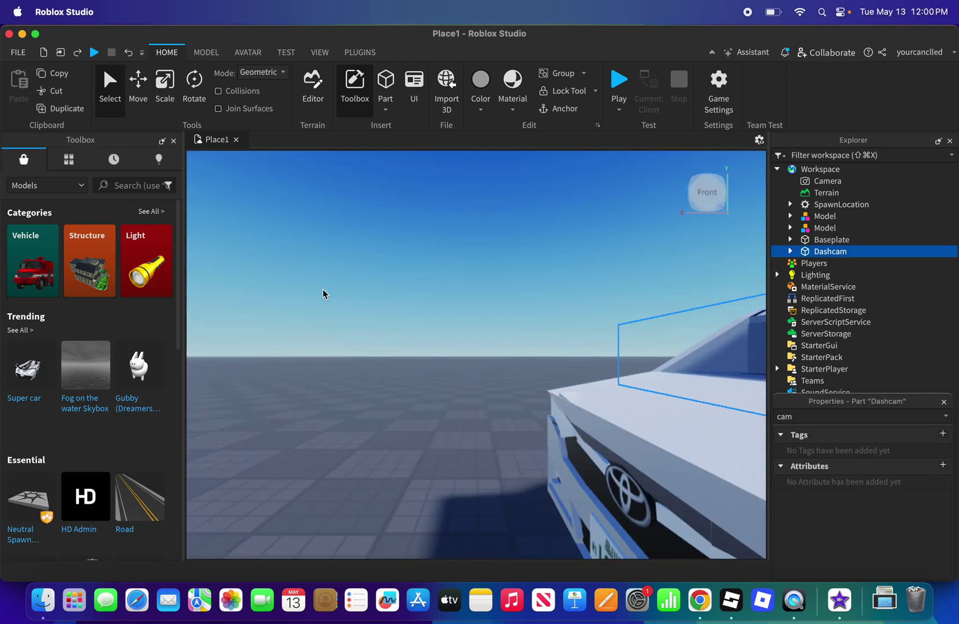
key(s)
key(w)
key(d)
click(147, 98)
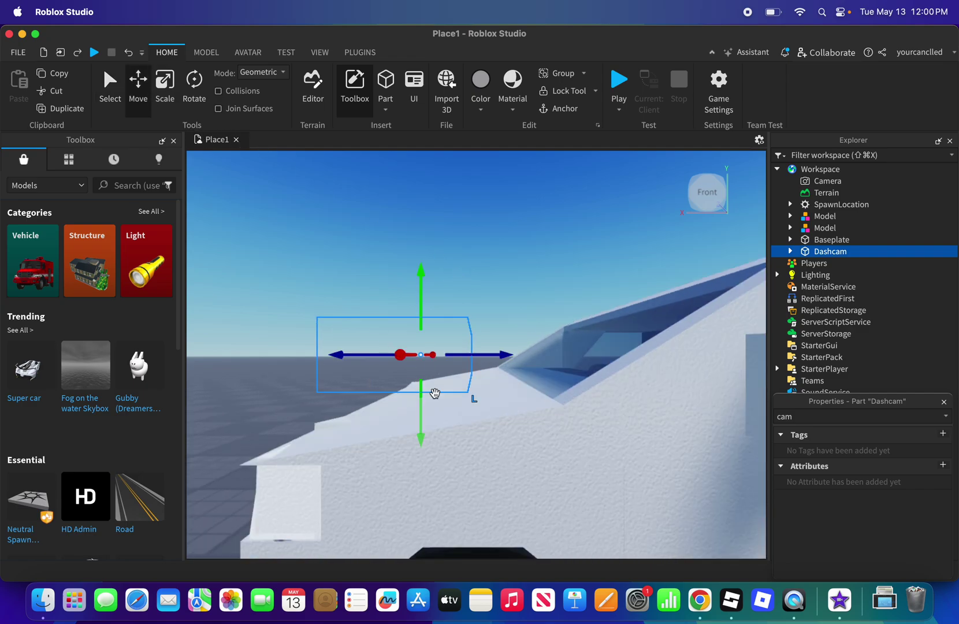
drag(475, 353, 512, 353)
key(f)
- Delete the existing WeldConstraint from the Dashcam part
click(790, 251)
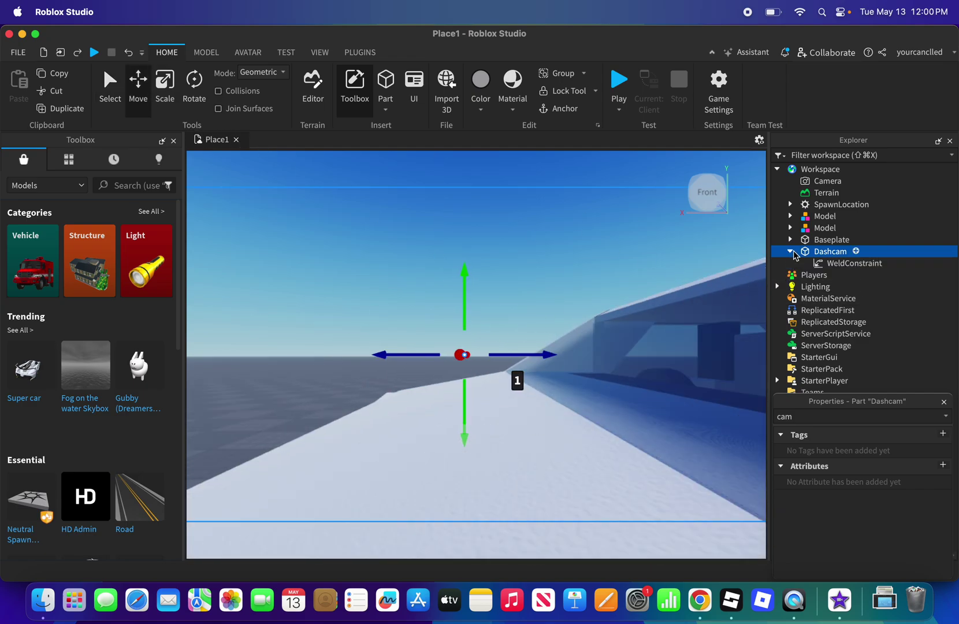
click(854, 263)
click(790, 252)
- Weld the Dashcam part to the white car's hood with a new weld constraint and clear the selection
click(830, 252)
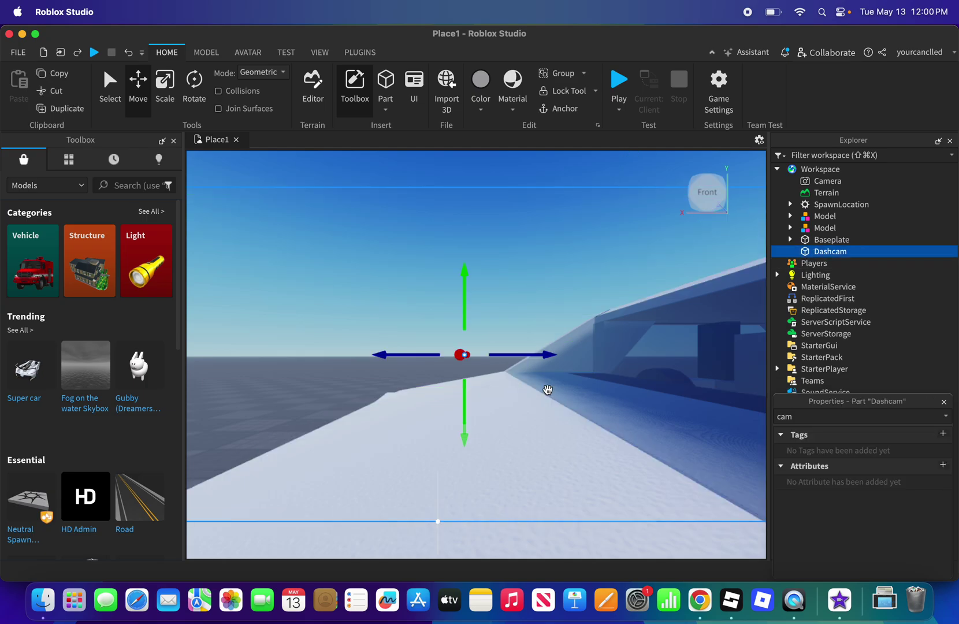
scroll(547, 390, down, 5)
click(201, 53)
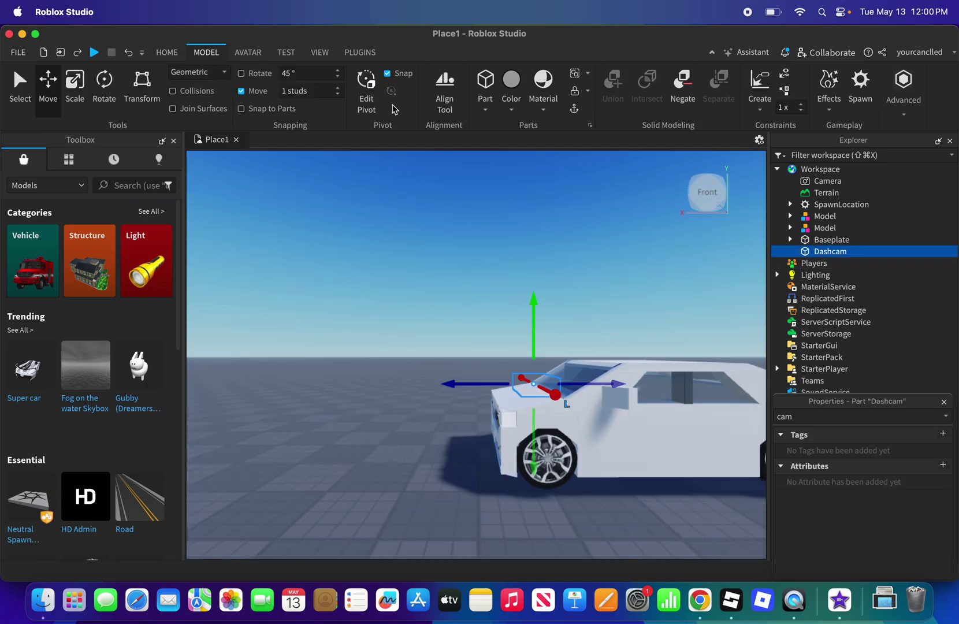
click(755, 93)
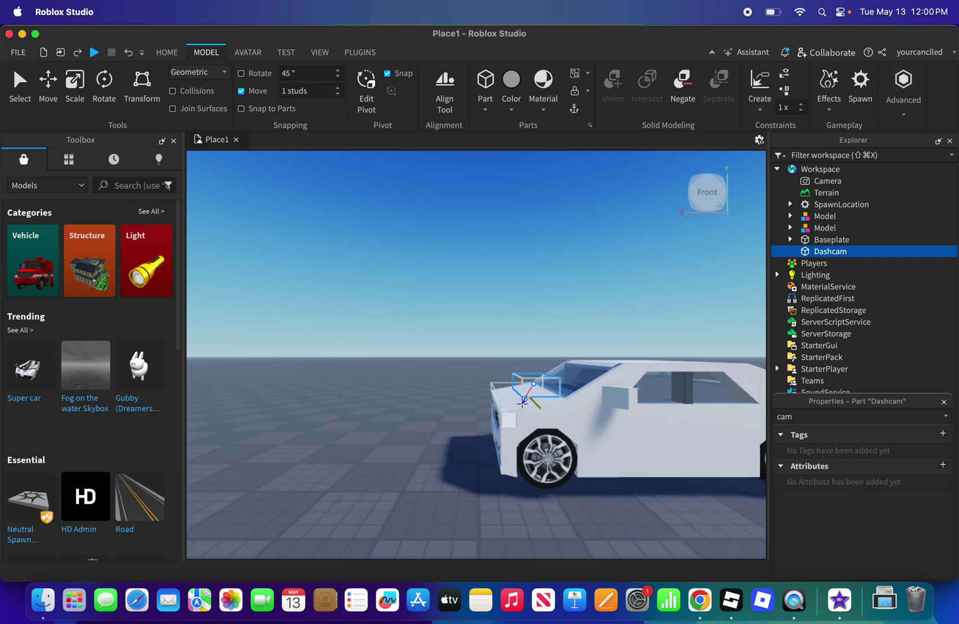
click(523, 403)
click(360, 367)
- Bring the view close above the white car's hood and face it forward toward the distant car
key(w)
key(d)
key(s)
key(a)
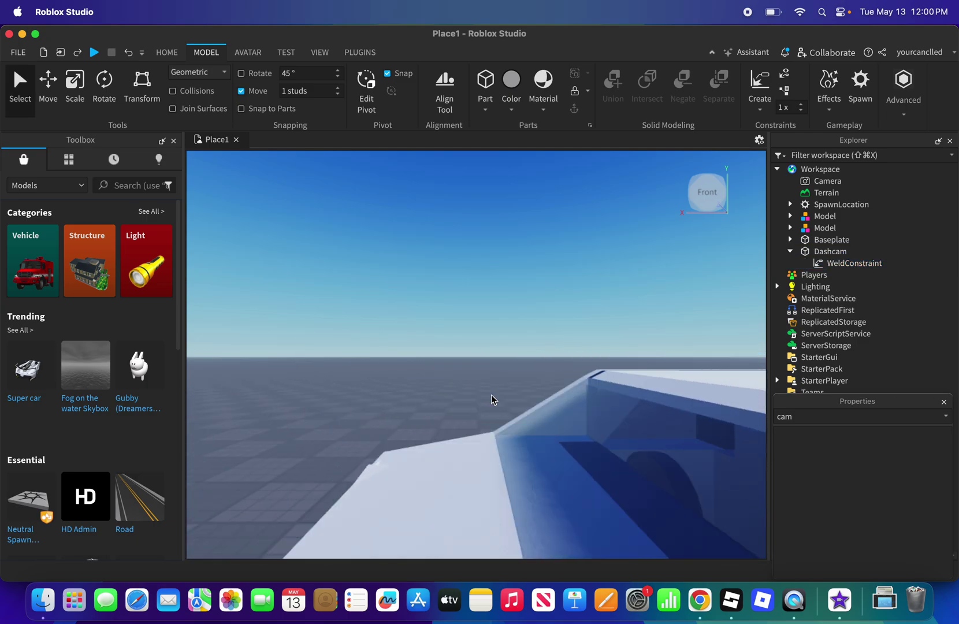
scroll(492, 399, up, 3)
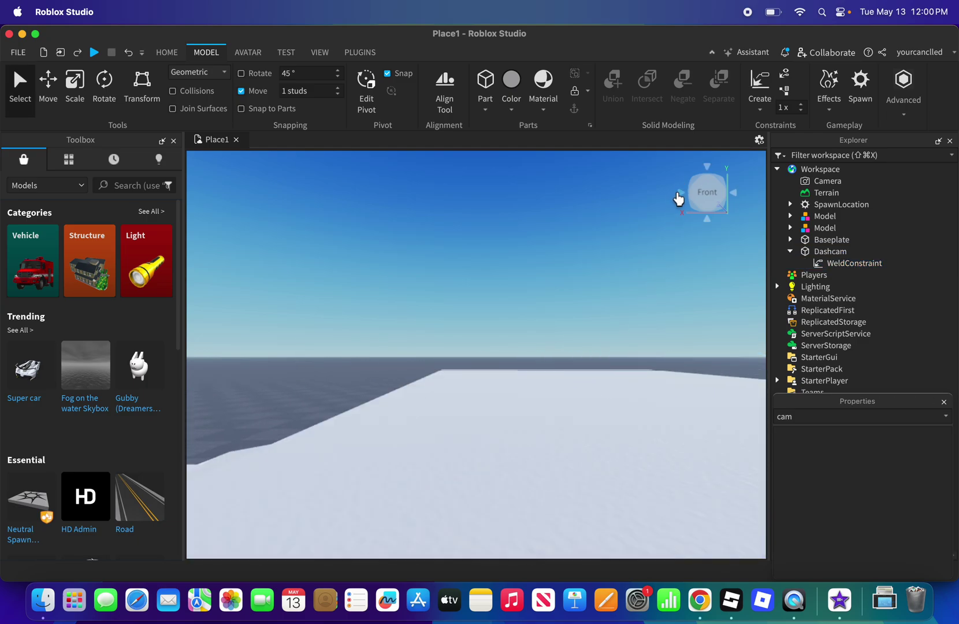
click(680, 195)
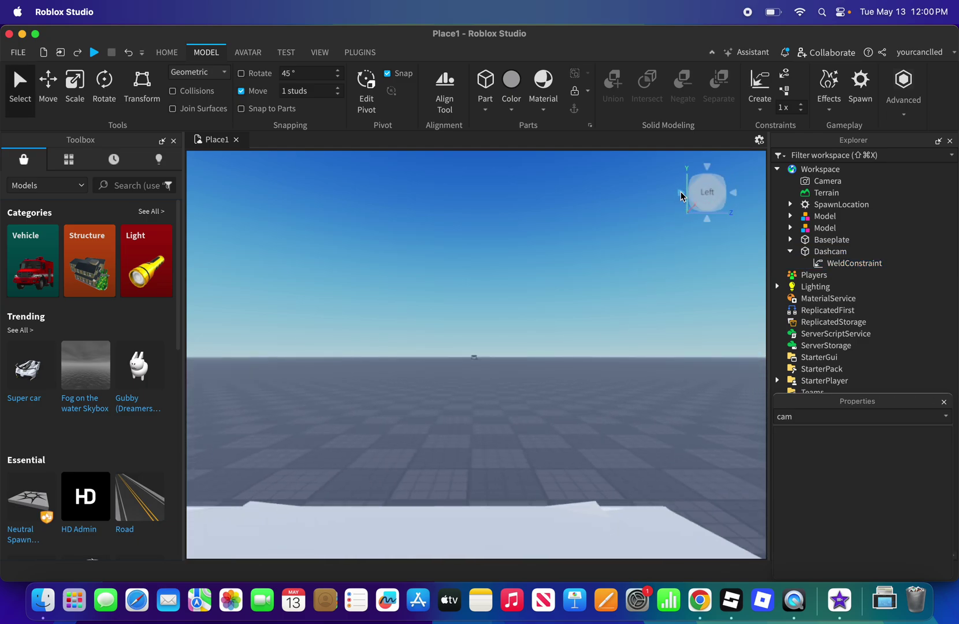
- Set the workspace camera's CameraType to Attach and turn the view along the white car's side
click(820, 253)
click(790, 252)
click(826, 181)
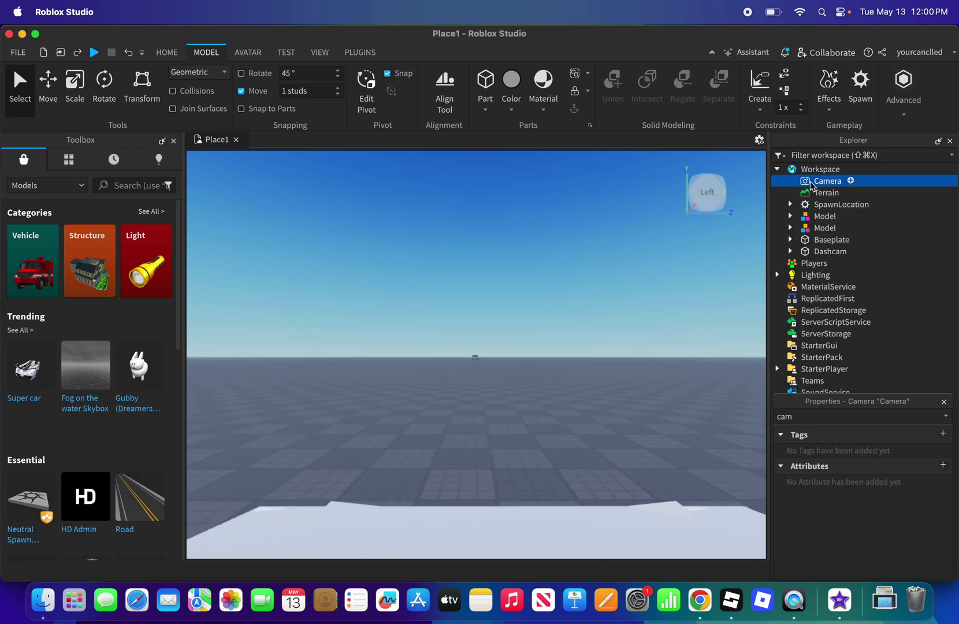
click(883, 466)
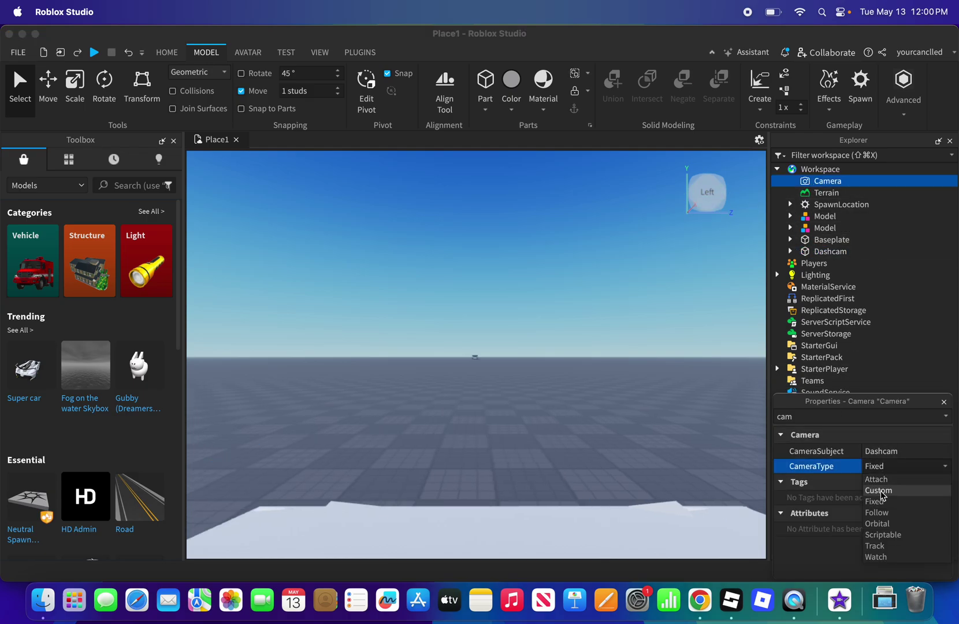
click(877, 480)
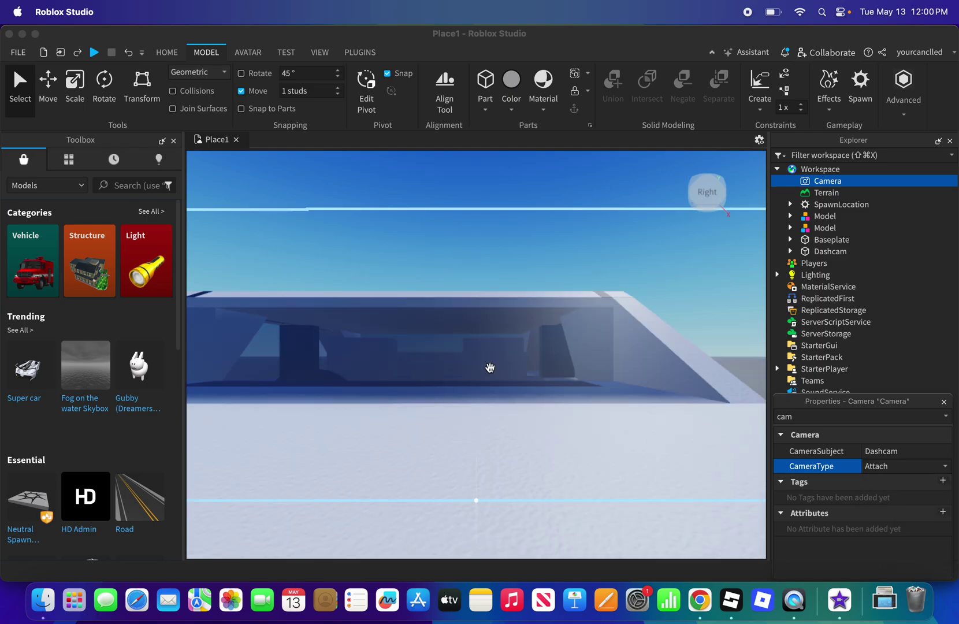
drag(533, 352, 456, 336)
drag(518, 334, 541, 339)
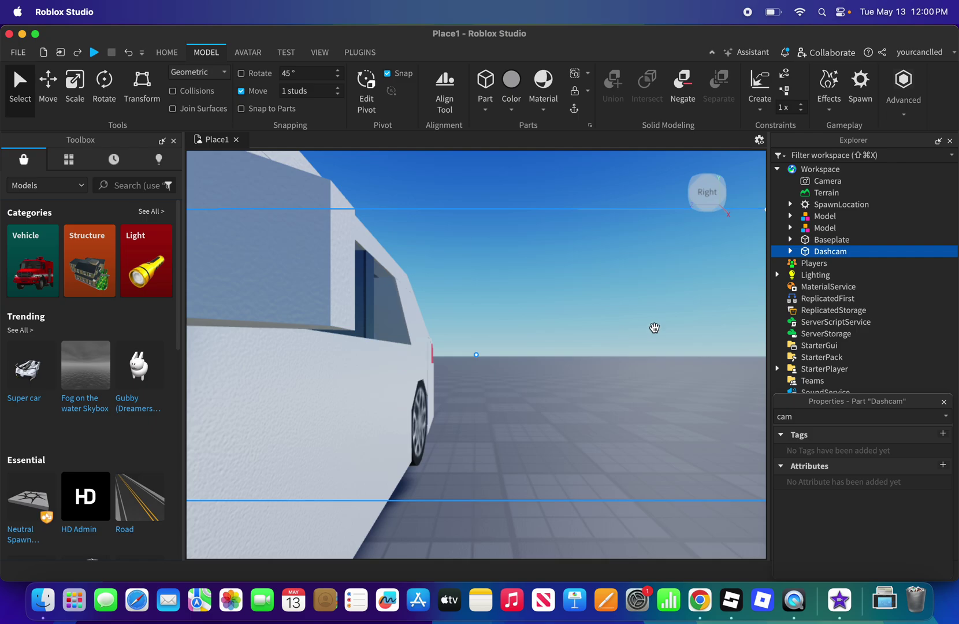
- Play-test the place, switch from the client to the server view, and stop the test
click(167, 52)
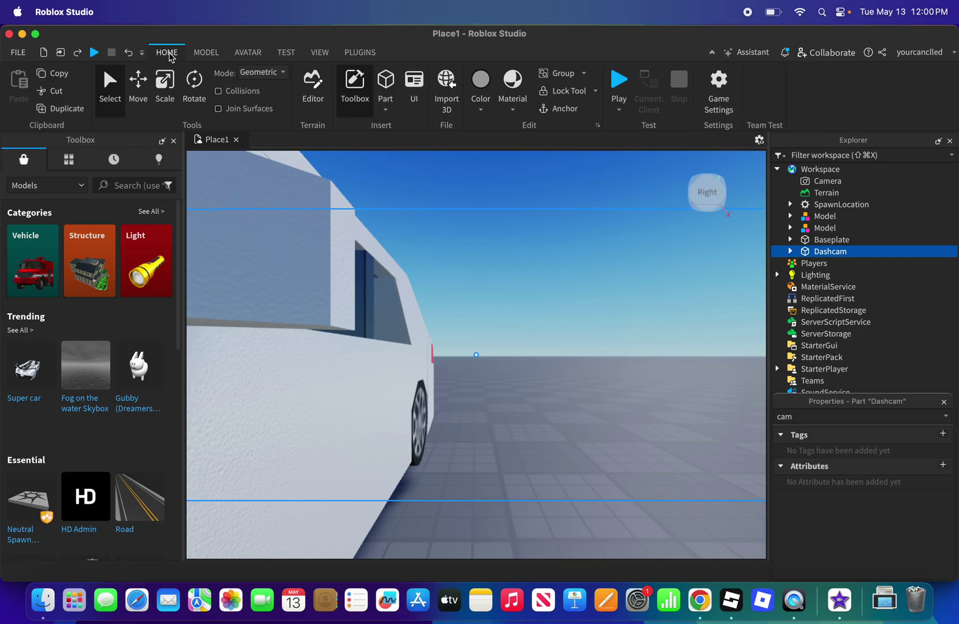
click(620, 81)
click(650, 84)
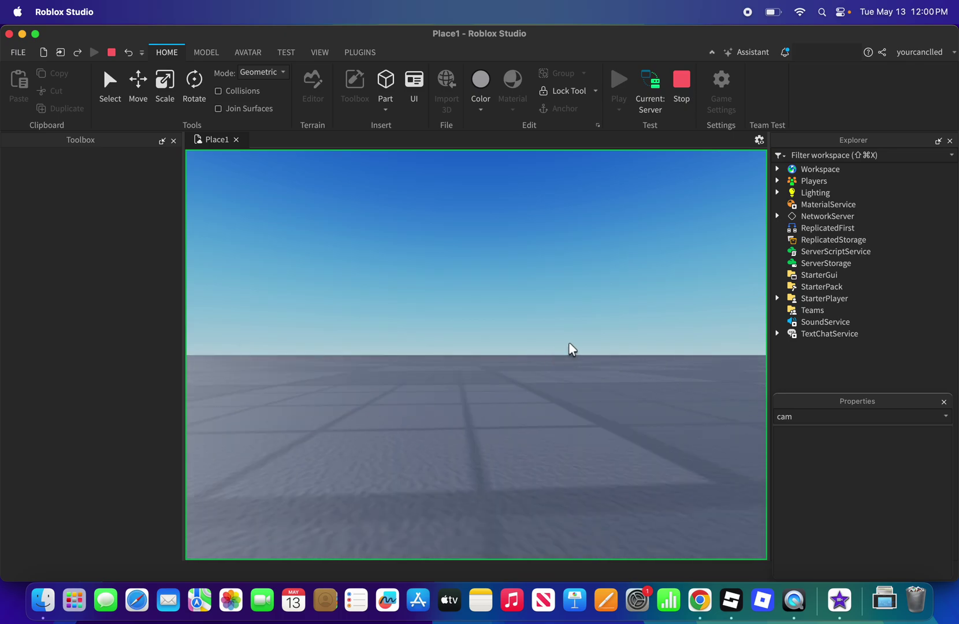
click(681, 96)
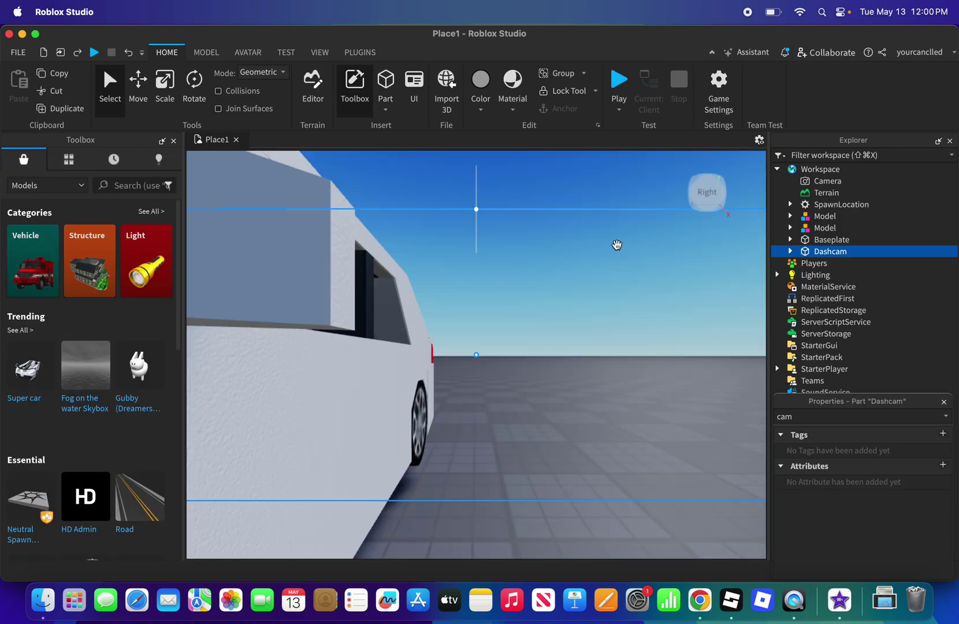
- Change the workspace camera's CameraType to Fixed and return to the viewport
click(827, 181)
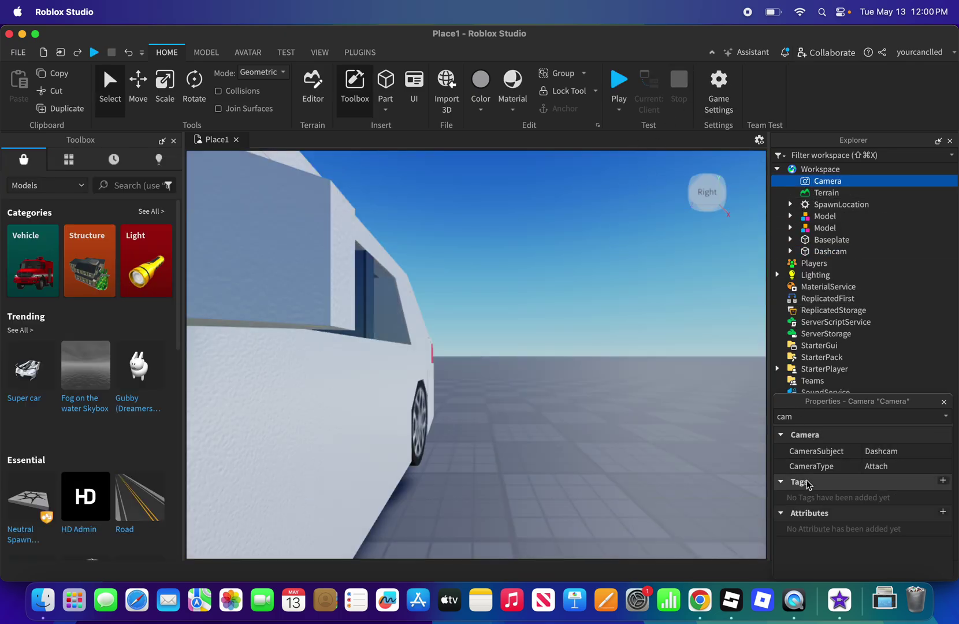
click(875, 467)
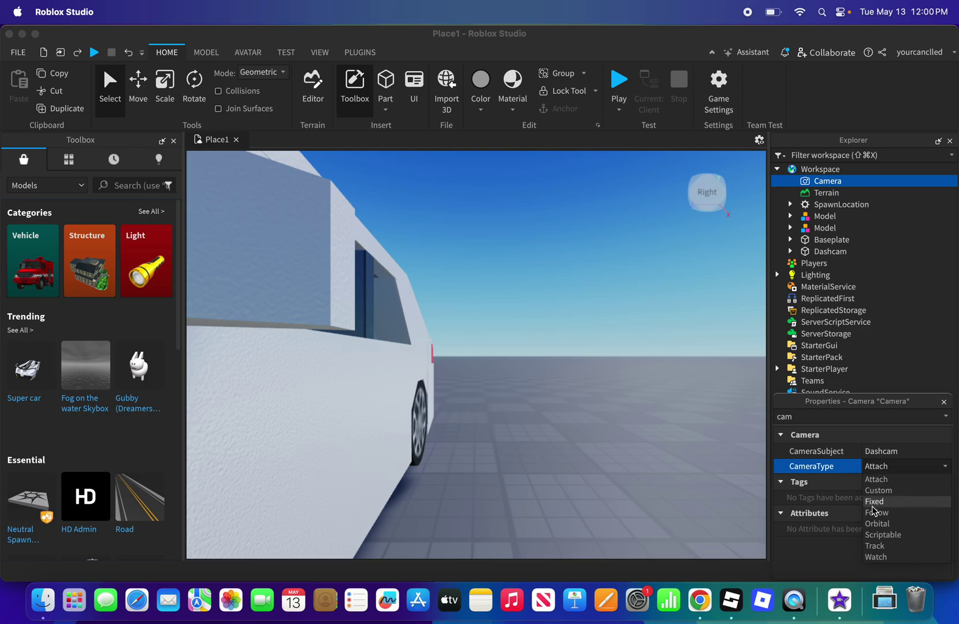
click(873, 507)
click(530, 235)
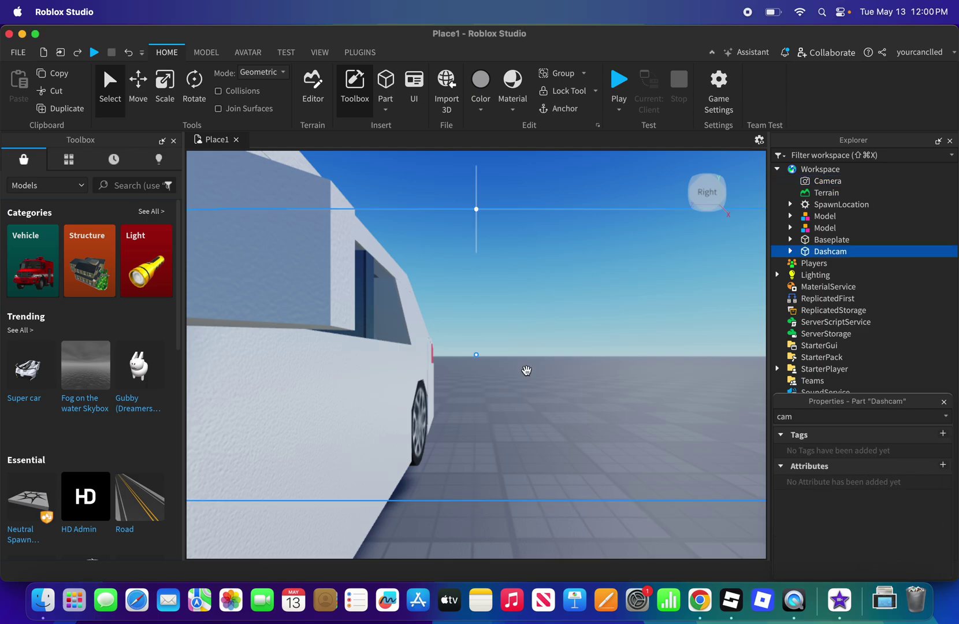